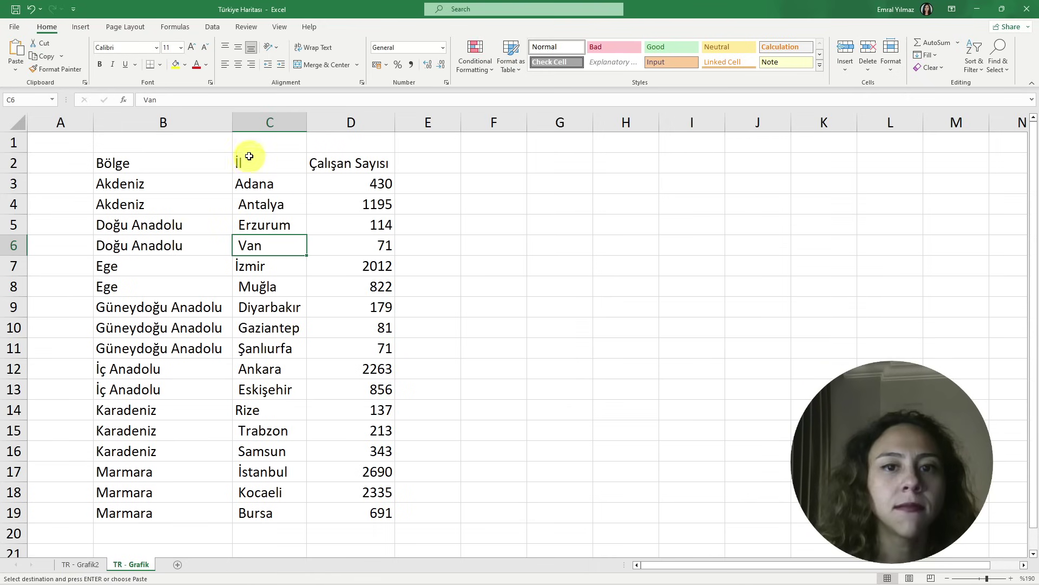
- Format the data range B2:D19 as a table with headers in a light yellow style
left_click(513, 68)
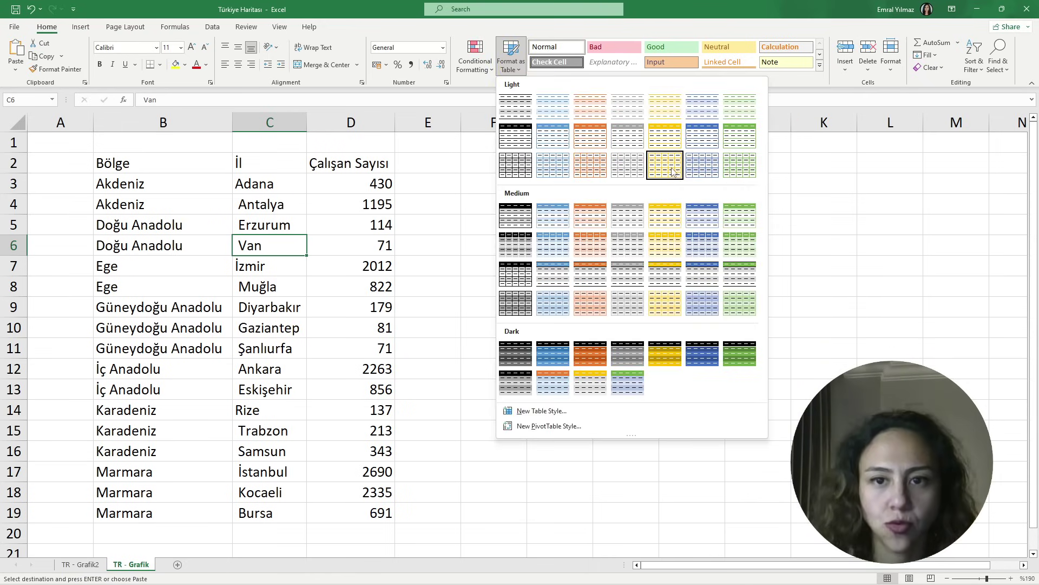
left_click(671, 169)
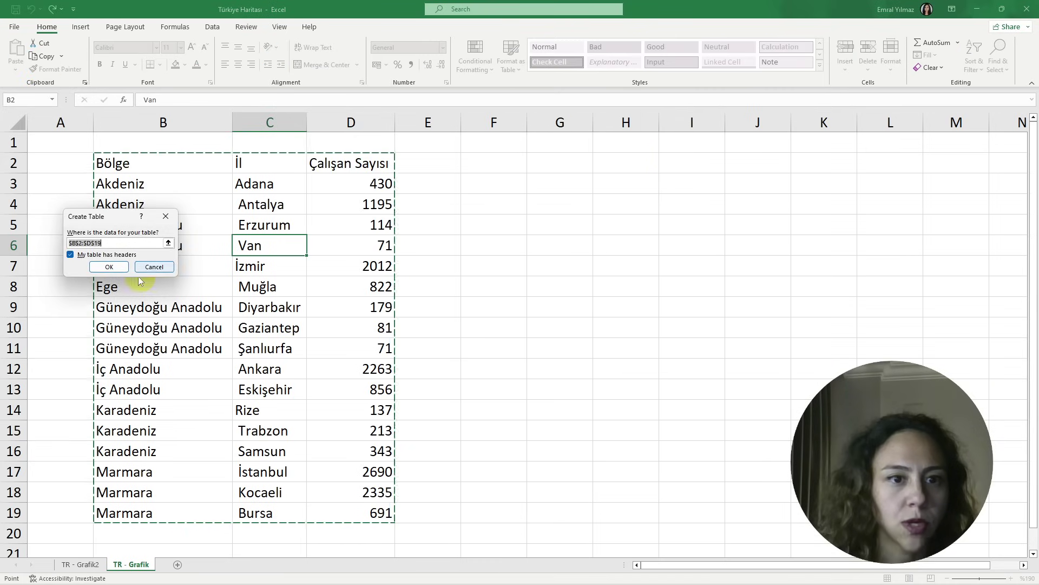
left_click(119, 269)
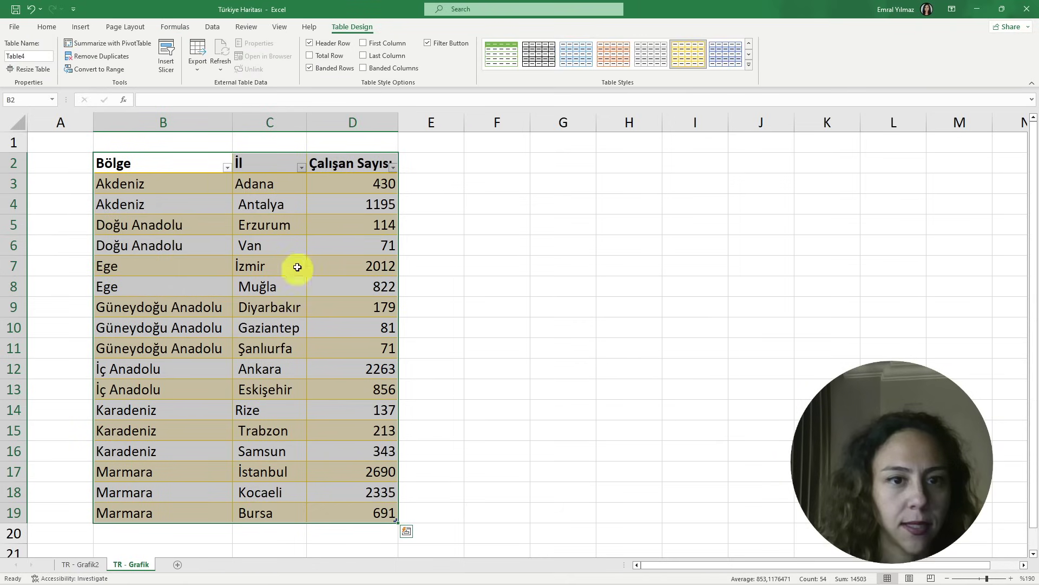
left_click(475, 234)
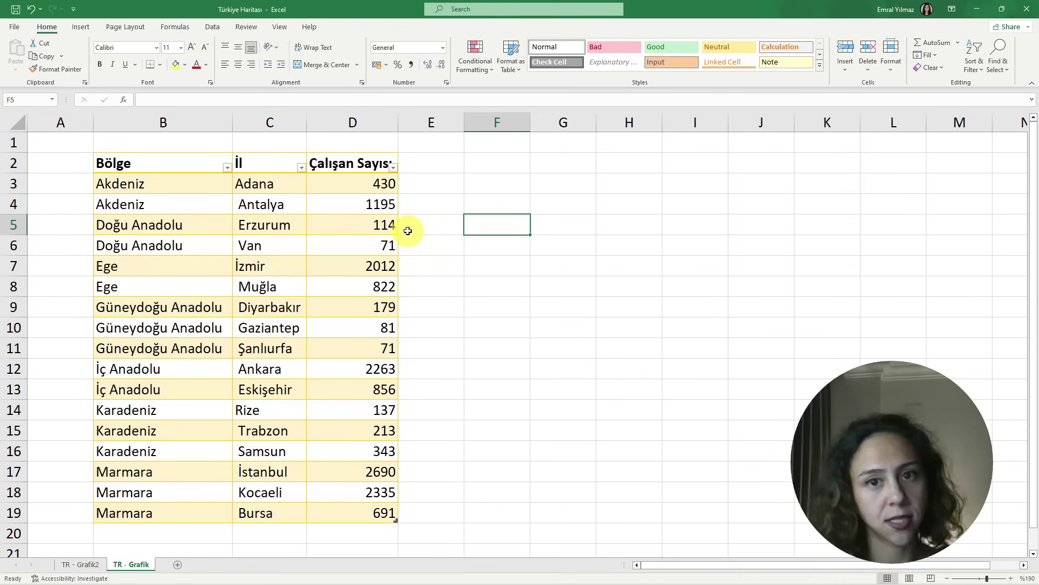
- Insert a filled map chart from the İl and Çalışan Sayısı data in C3:D19 and place it beside the table
left_click_drag(286, 183, 345, 506)
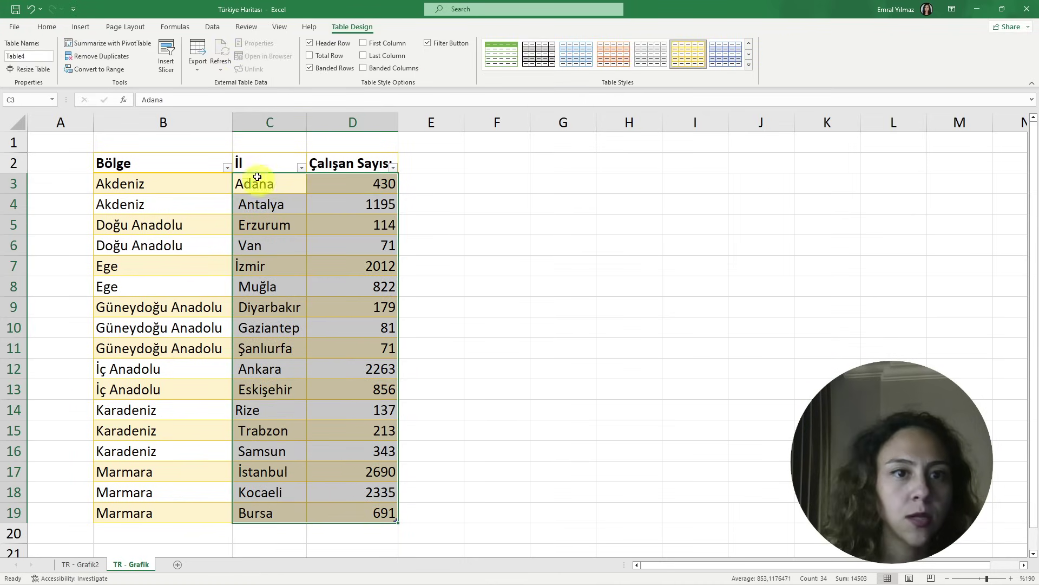
left_click(81, 29)
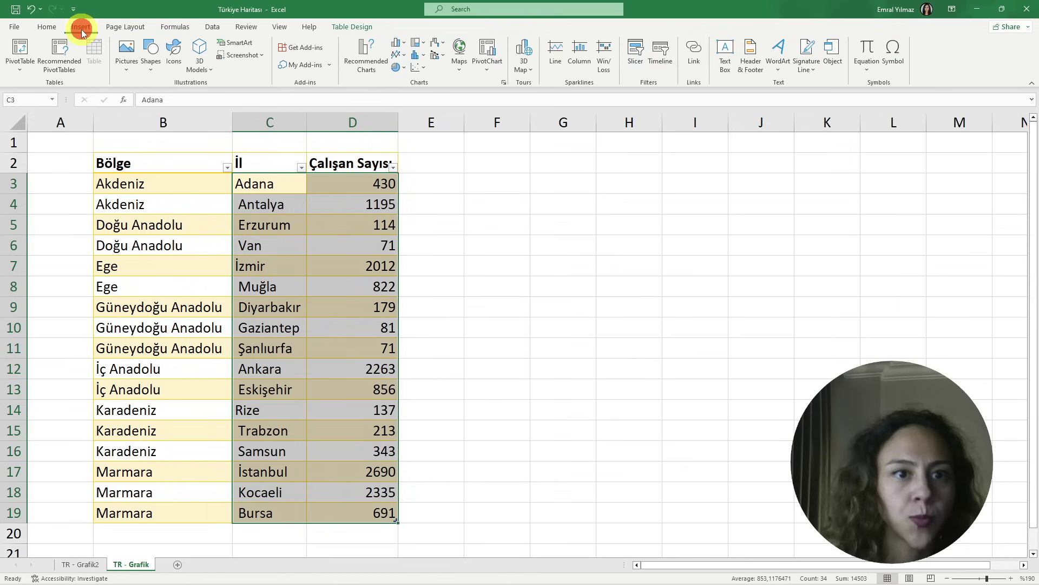
left_click(459, 52)
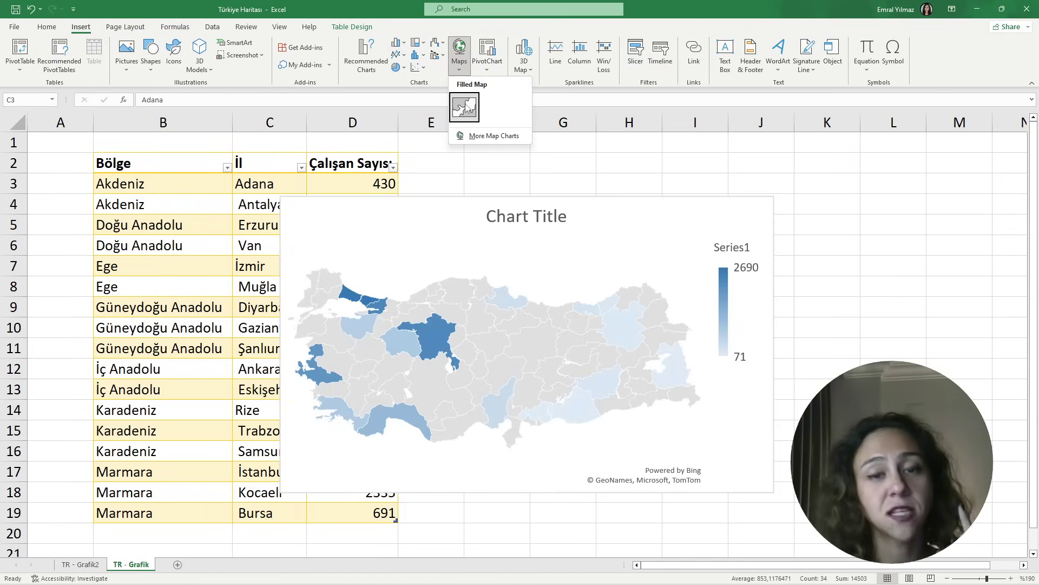
left_click(465, 107)
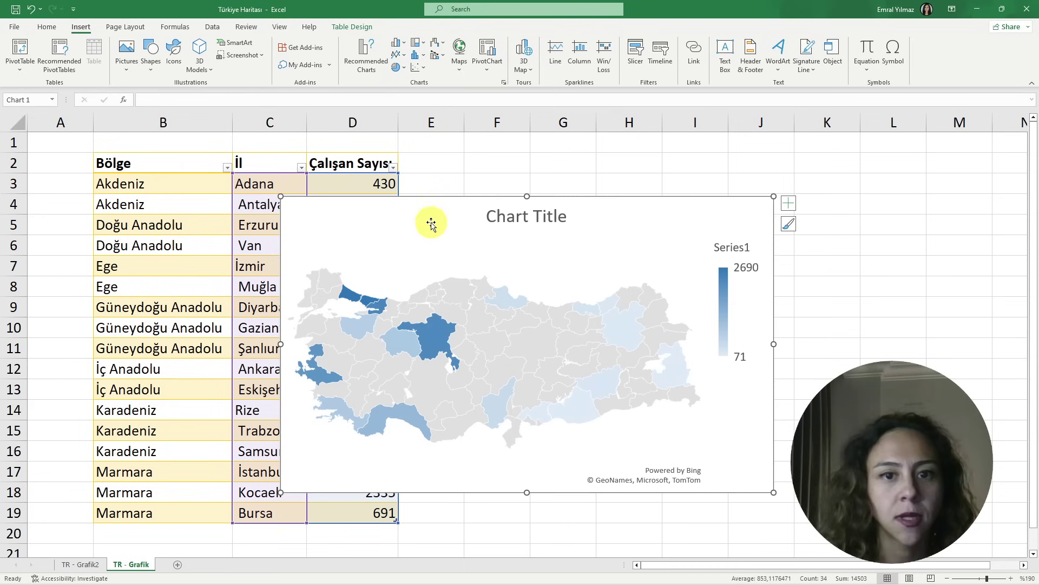
left_click_drag(431, 223, 561, 198)
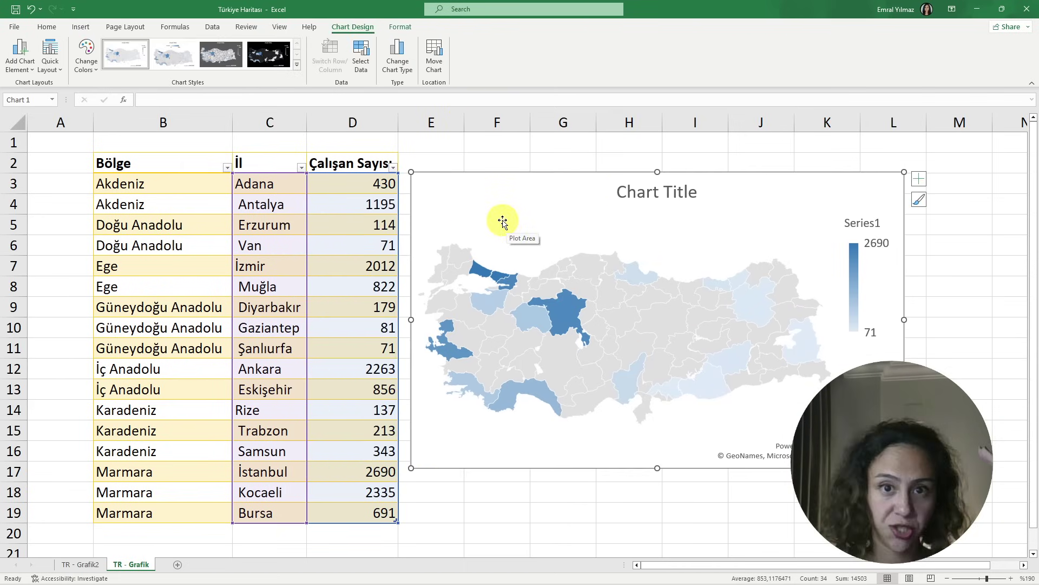
- Insert 14 rows above the table and move the map chart into the empty space above it
left_click(19, 143)
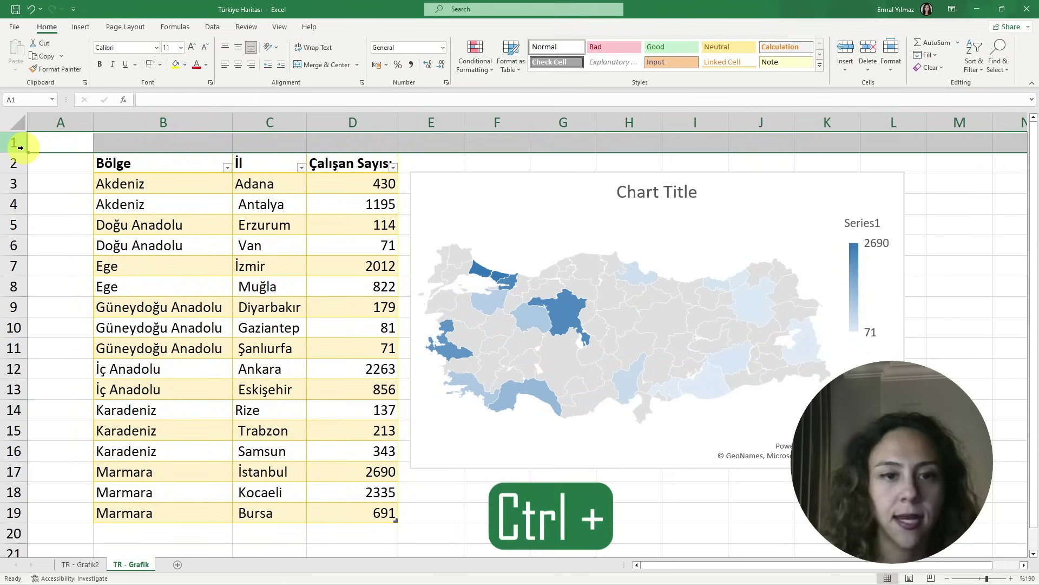
key("ctrl+plus")
key("ctrl+plus")
key("ctrl+plus")
key("ctrl+plus")
key("ctrl+plus")
key("ctrl+plus")
key("ctrl+plus")
key("ctrl+plus")
key("ctrl+plus")
key("ctrl+plus")
key("ctrl+plus")
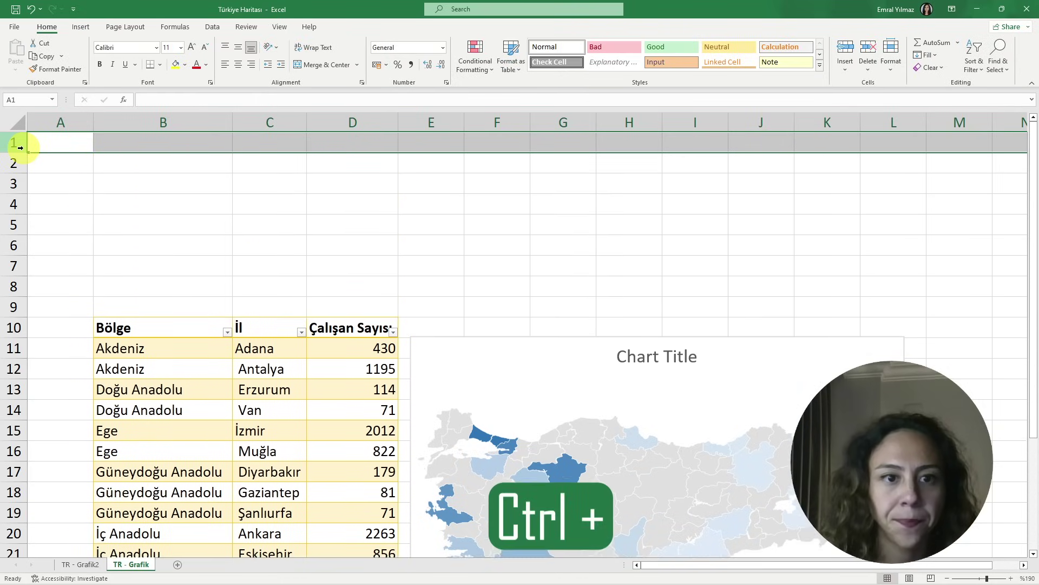
key("ctrl+plus")
key("ctrl+plus")
key("ctrl+plus")
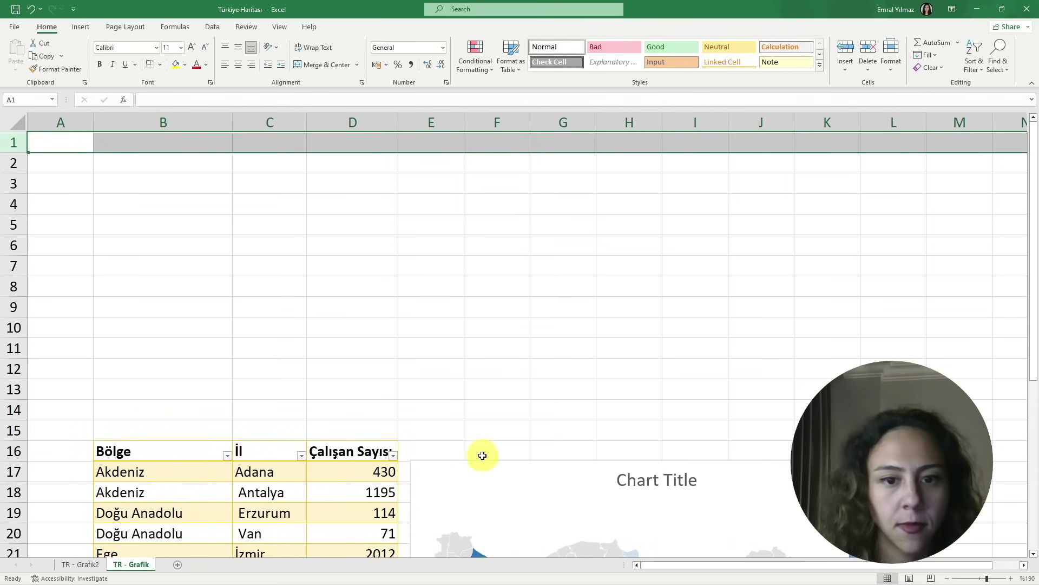
left_click_drag(485, 470, 151, 145)
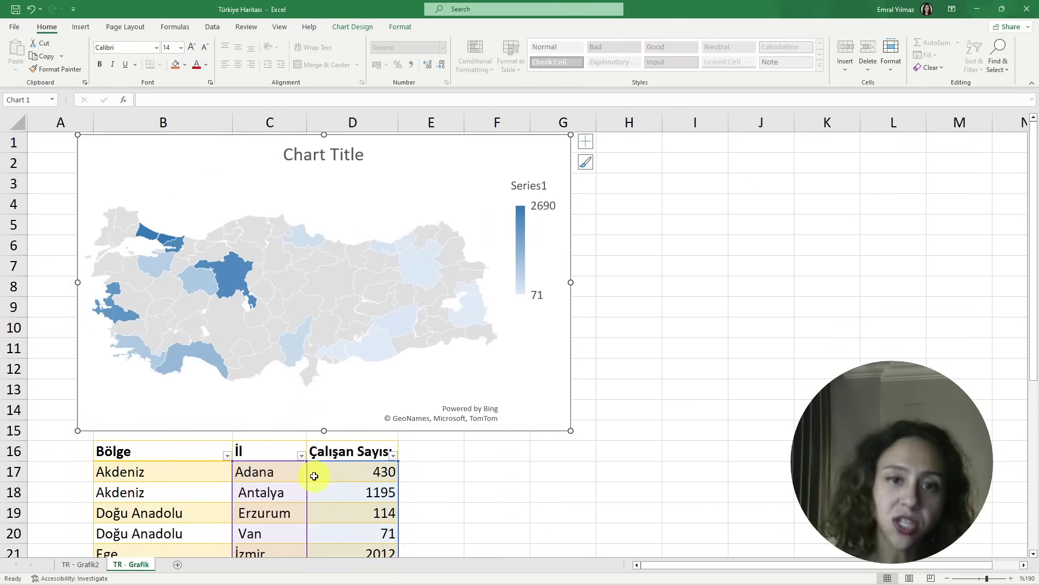
- Recolour the map chart with the monochromatic yellow palette
left_click(435, 178)
left_click(443, 153)
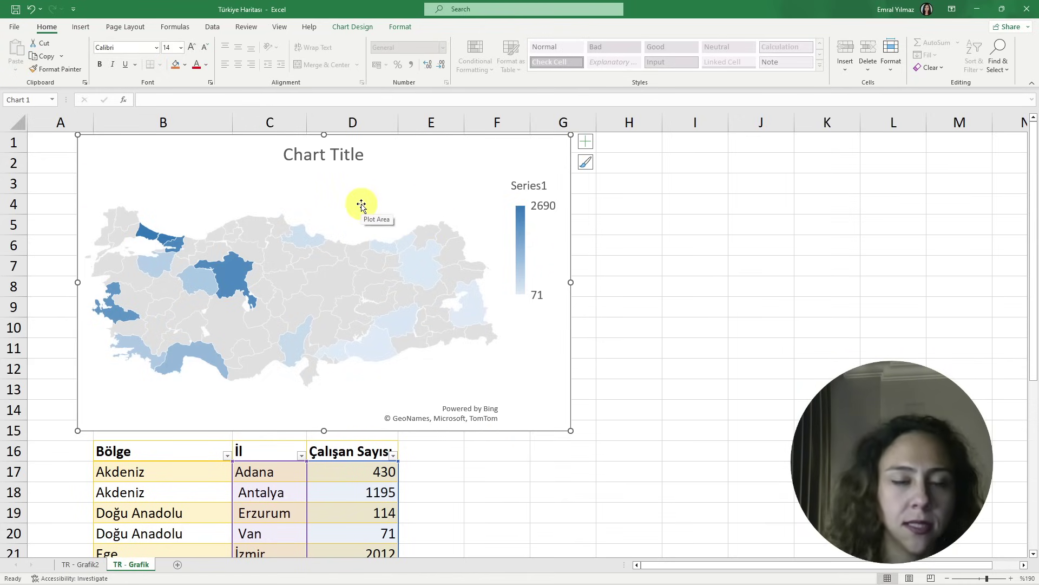
left_click(352, 28)
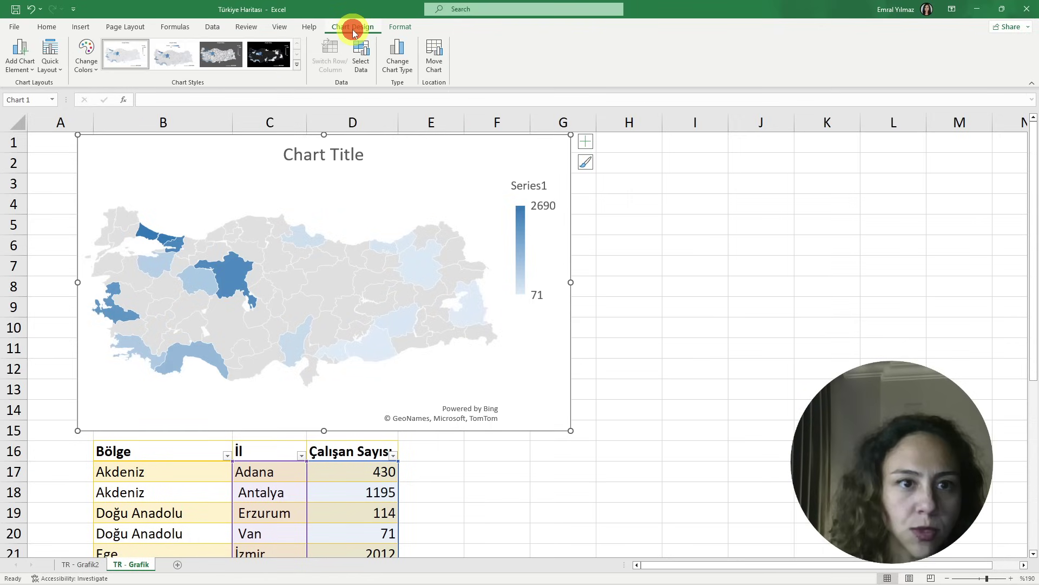
left_click(89, 69)
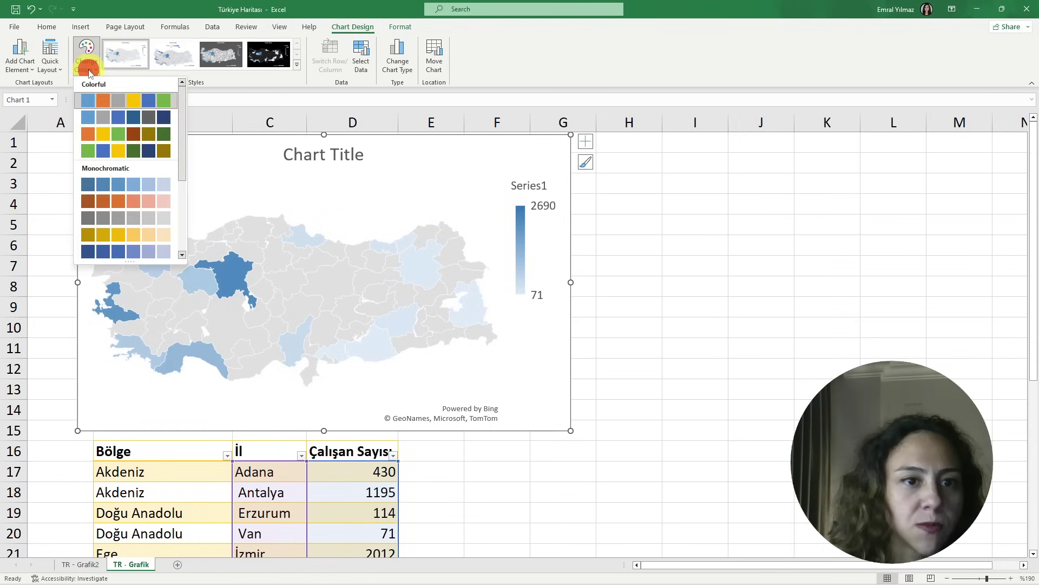
left_click(125, 233)
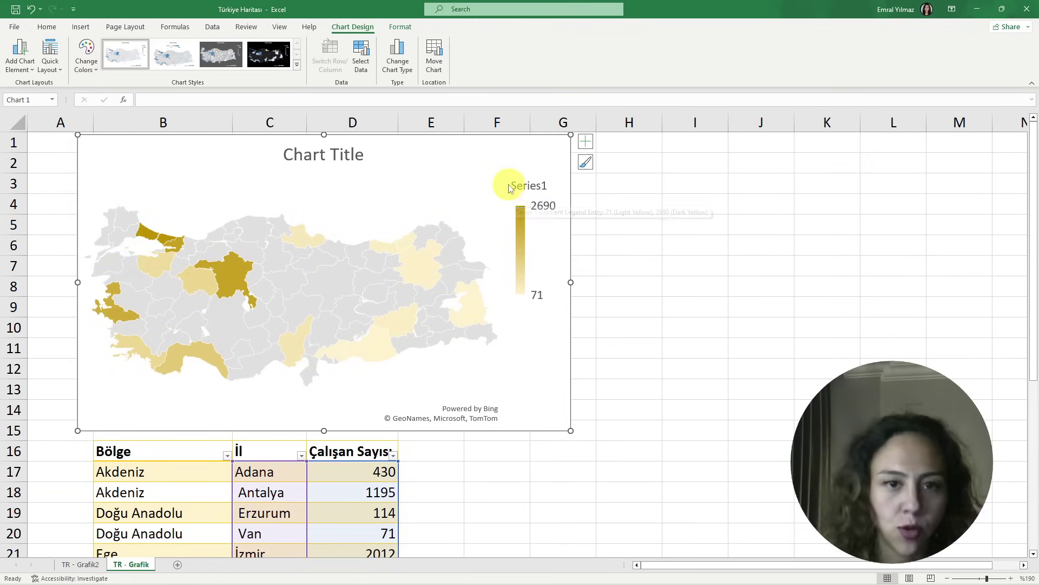
- Show data labels on the map chart
mouse_move(232, 283)
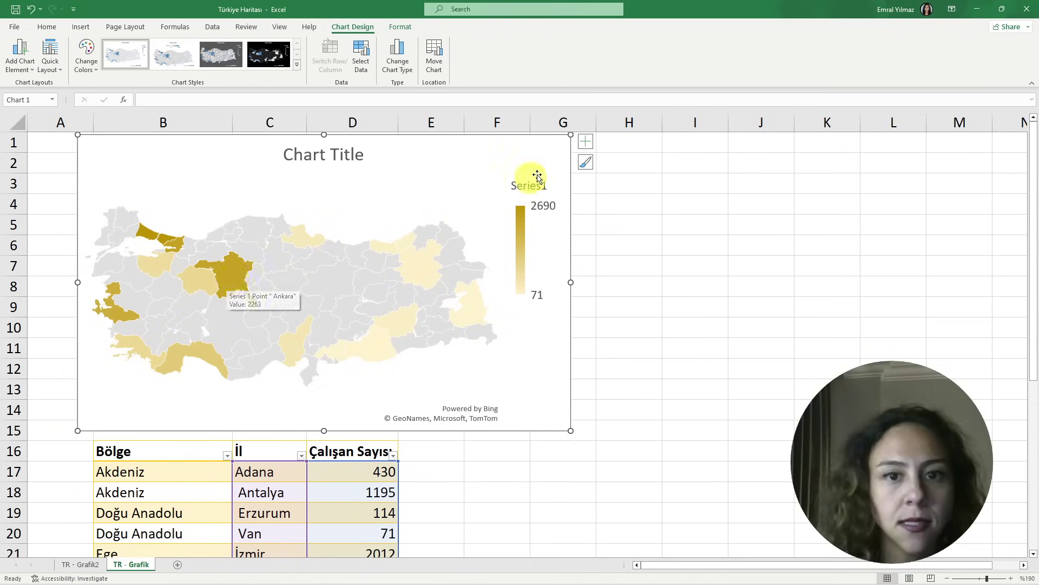
left_click(585, 142)
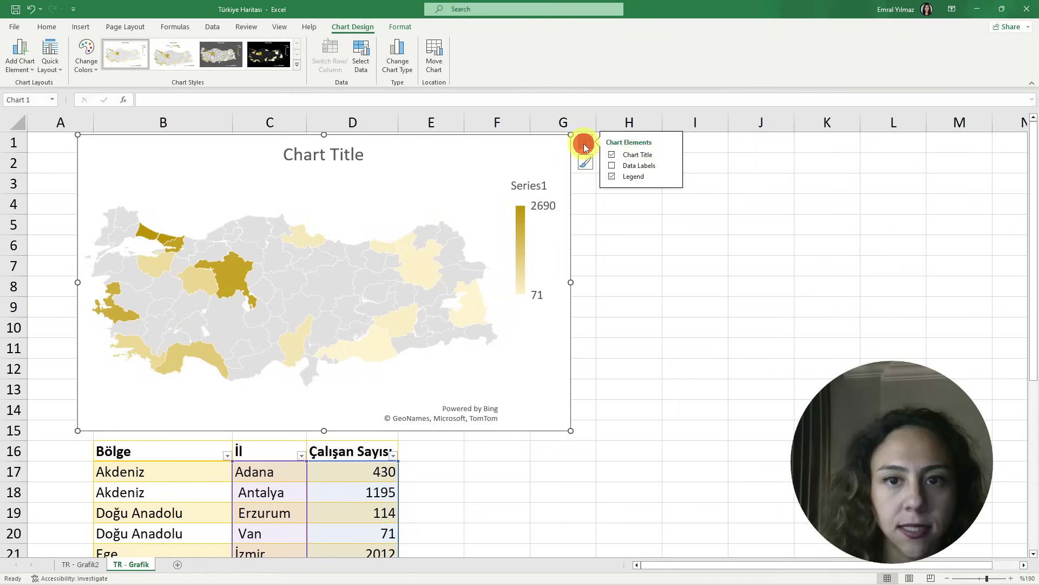
left_click(612, 166)
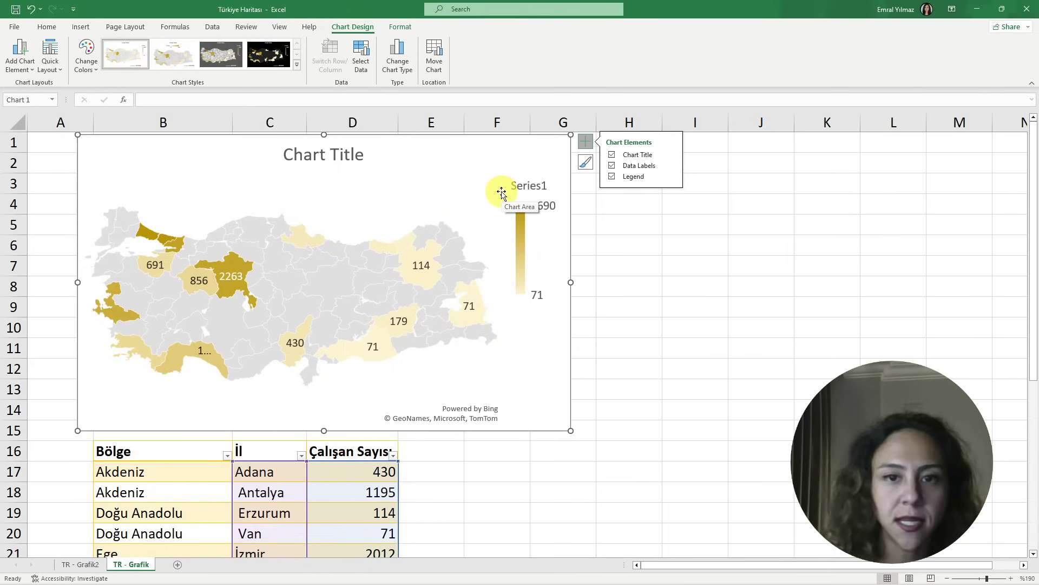
- Insert a slicer for the table's Bölge field and place it beside the map chart
left_click(175, 494)
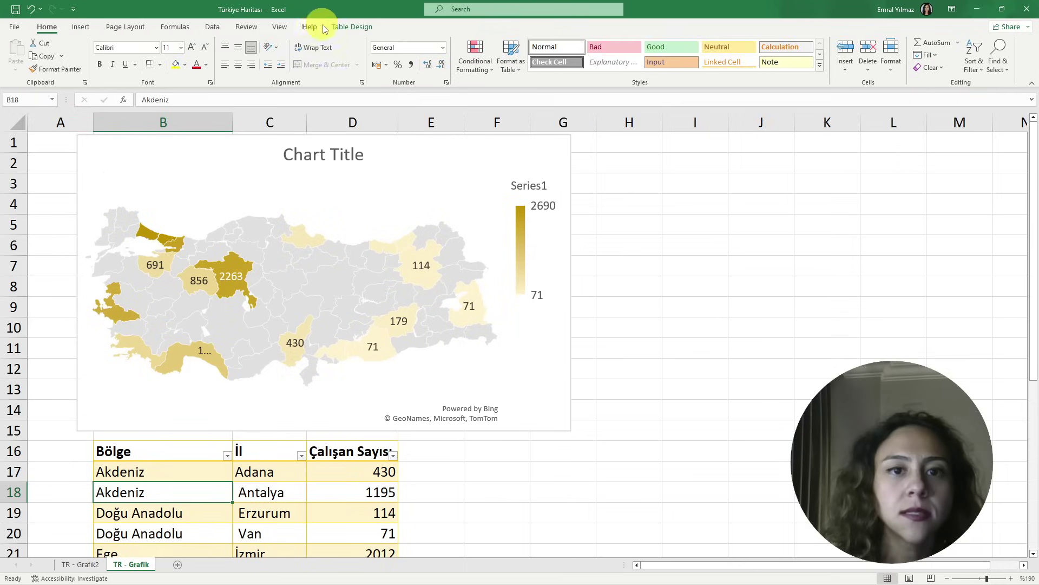
left_click(351, 29)
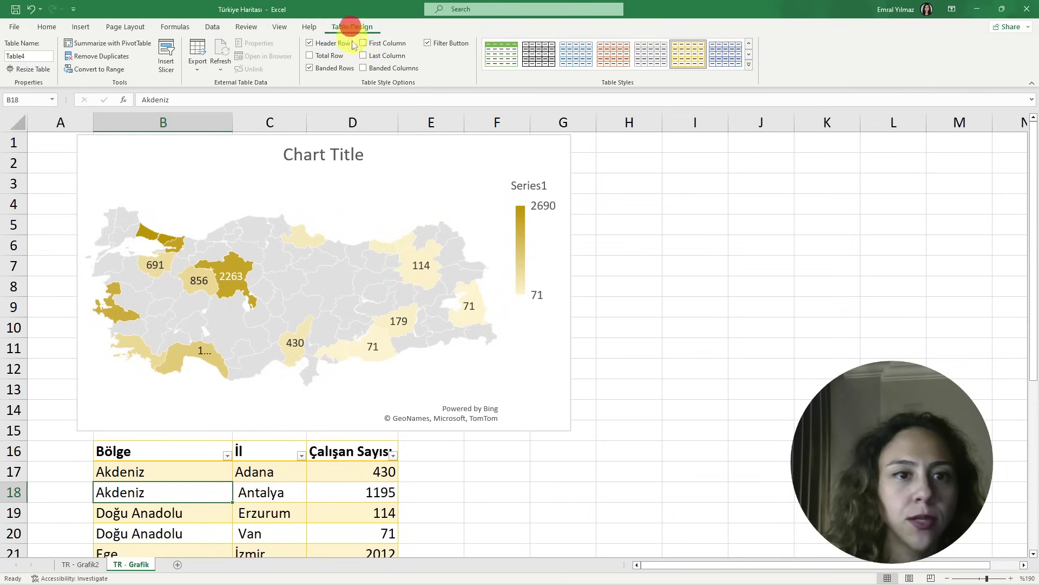
left_click(167, 57)
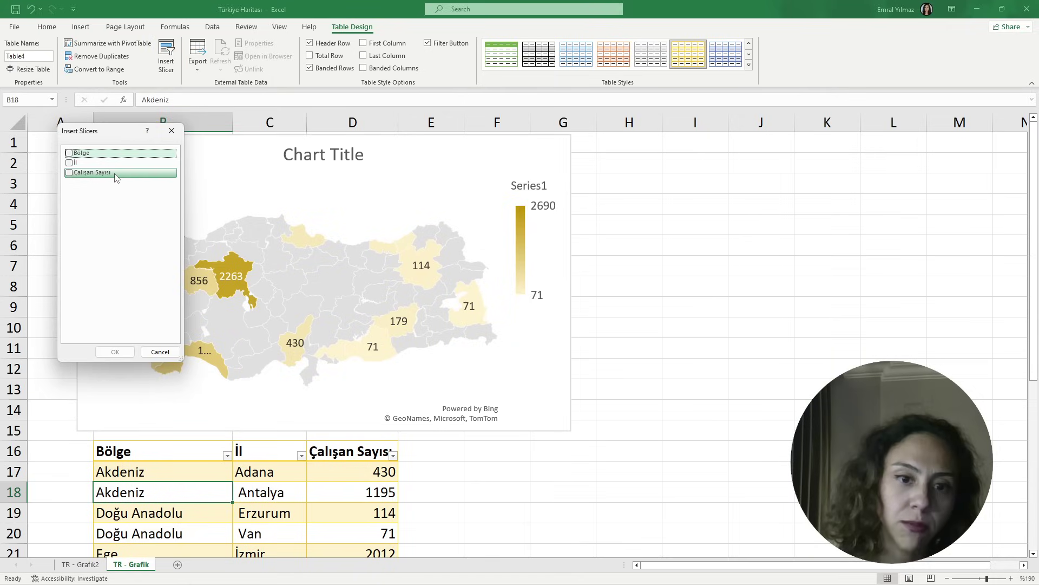
left_click(69, 153)
left_click(115, 352)
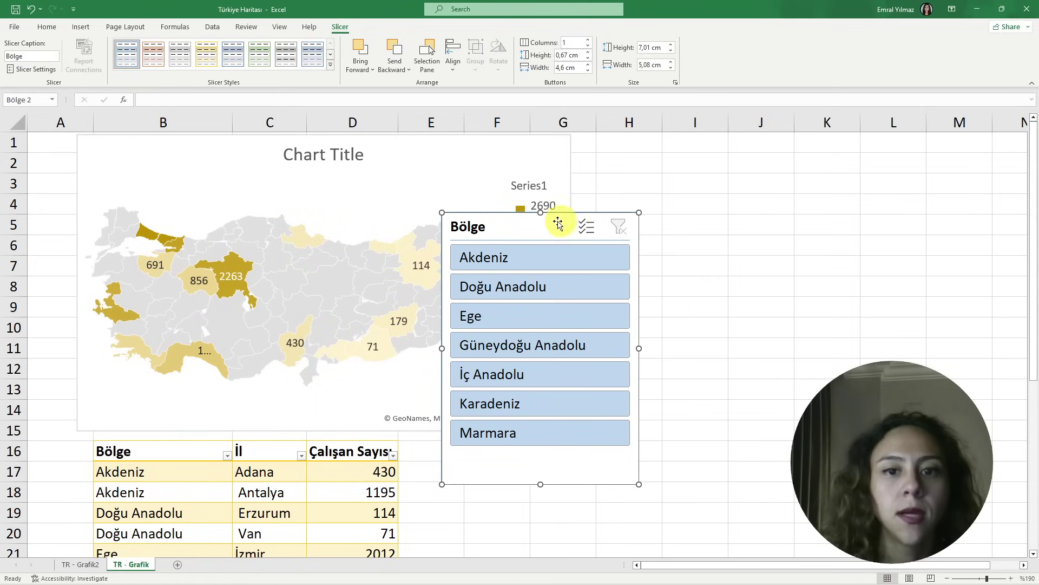
left_click_drag(527, 224, 660, 163)
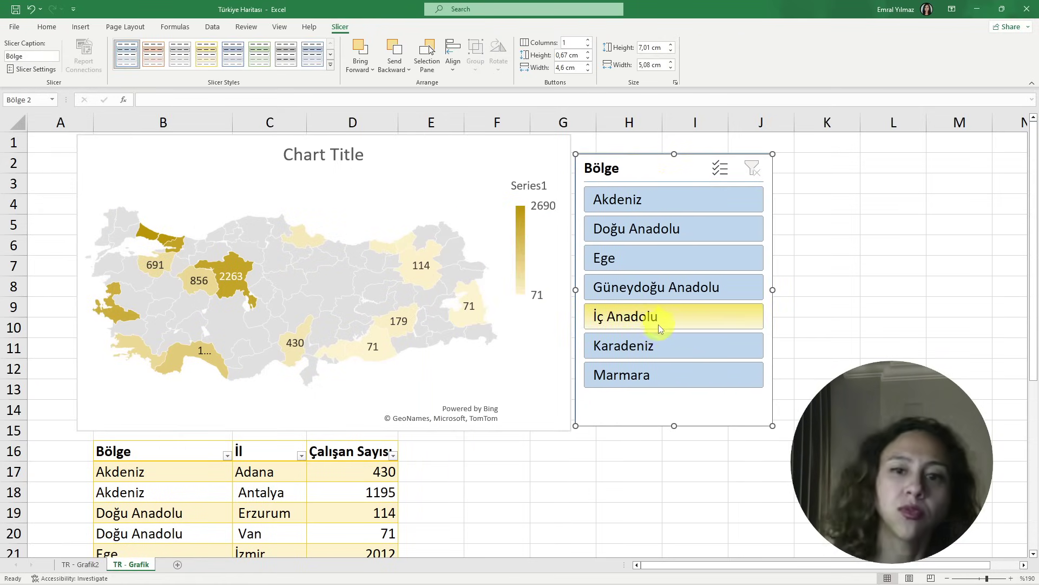
- Apply the light yellow style to the Bölge slicer and set its buttons to 7 columns
left_click(212, 59)
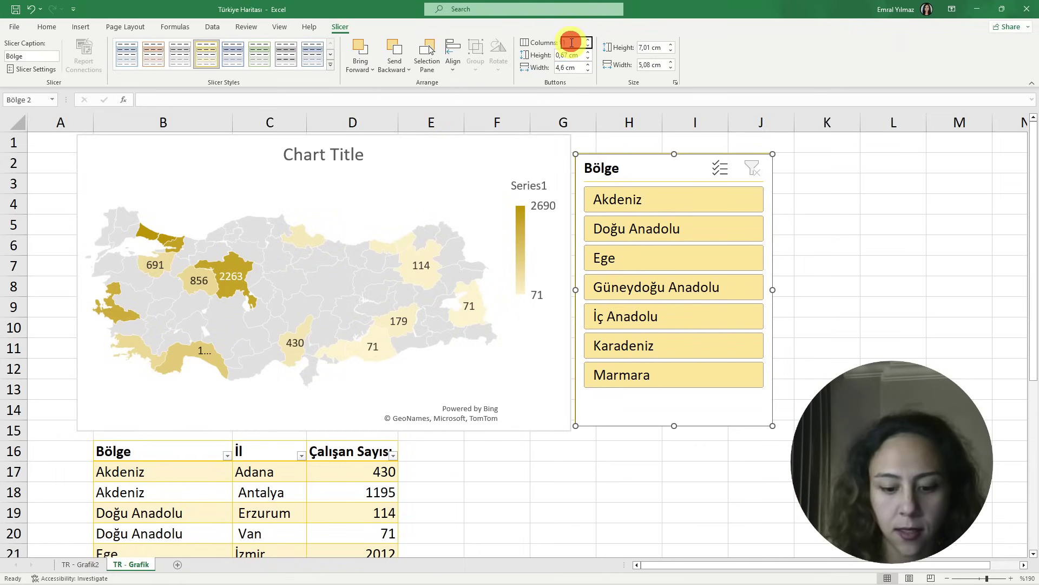
type("7")
key("Return")
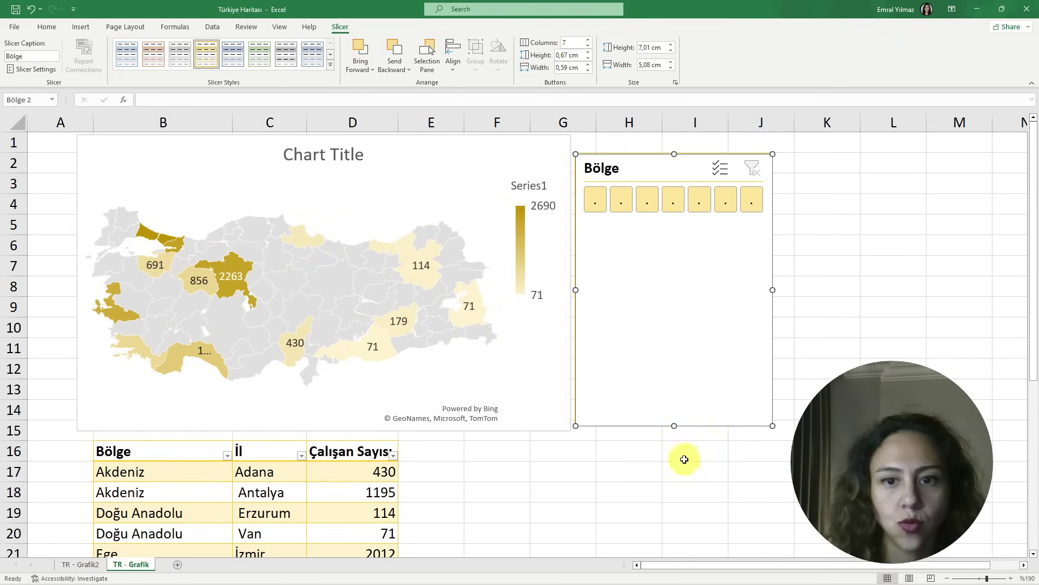
- Resize the Bölge slicer to a wide strip about 1,89 cm high that fits one row of buttons
left_click_drag(676, 426, 677, 227)
left_click_drag(774, 190, 985, 177)
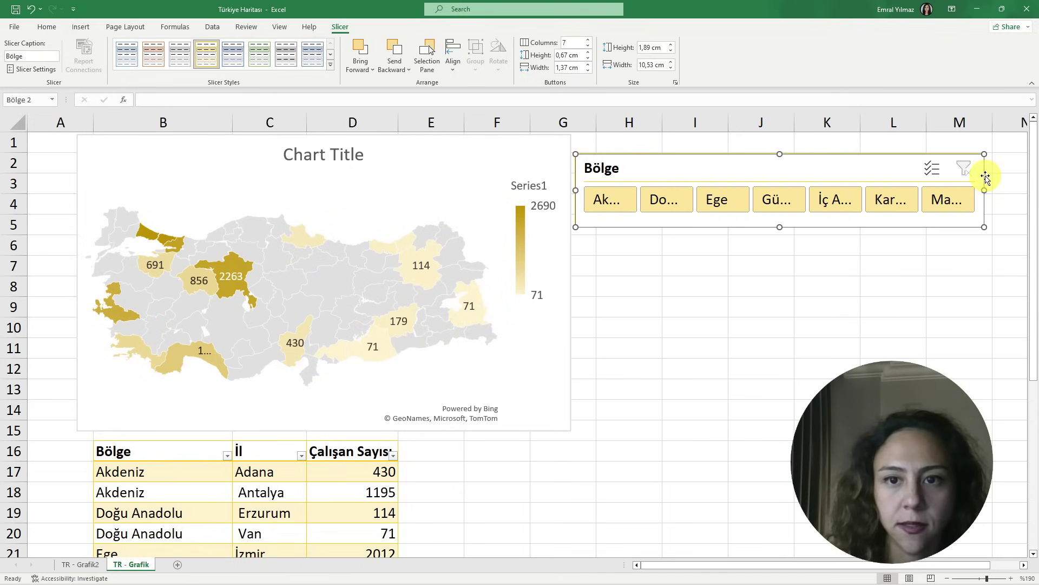
left_click_drag(575, 190, 544, 190)
- Insert 5 more rows above the map chart and place the Bölge slicer there, widened to match the chart
left_click(3, 144)
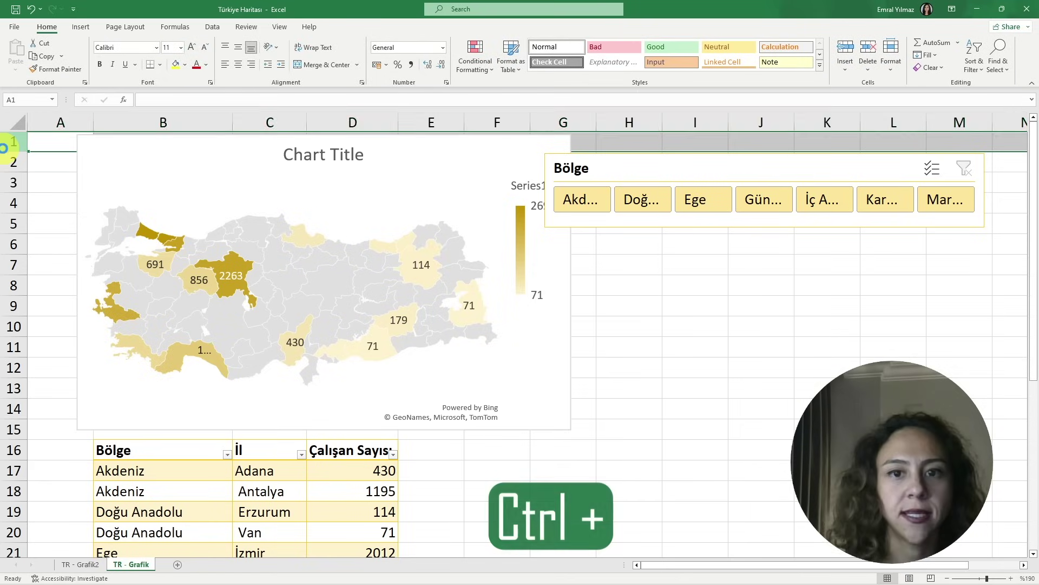
key("ctrl+plus")
key("ctrl+plus")
key("ctrl+plus")
key("ctrl+plus")
key("ctrl+plus")
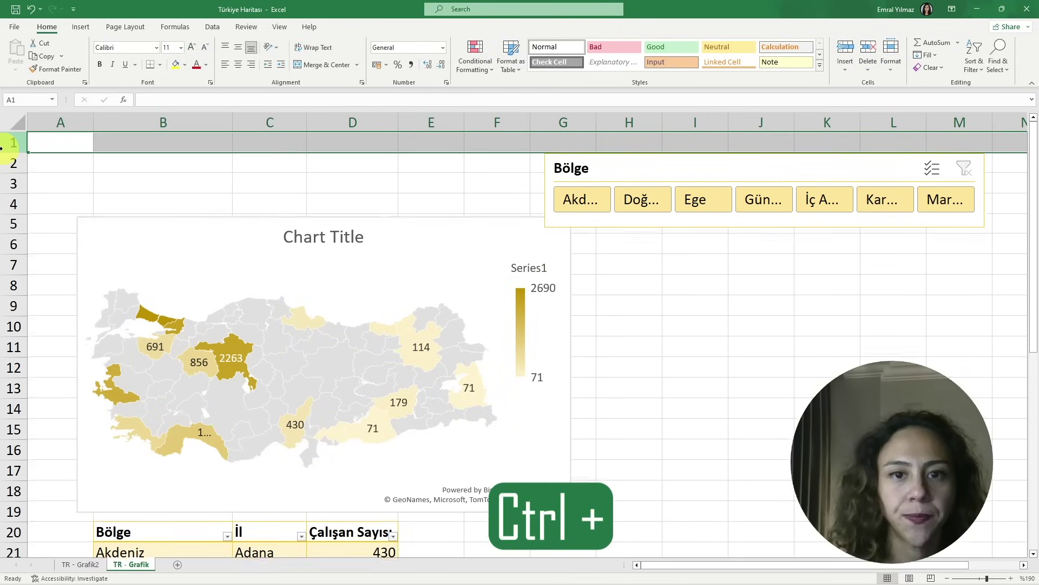
left_click_drag(614, 165, 146, 157)
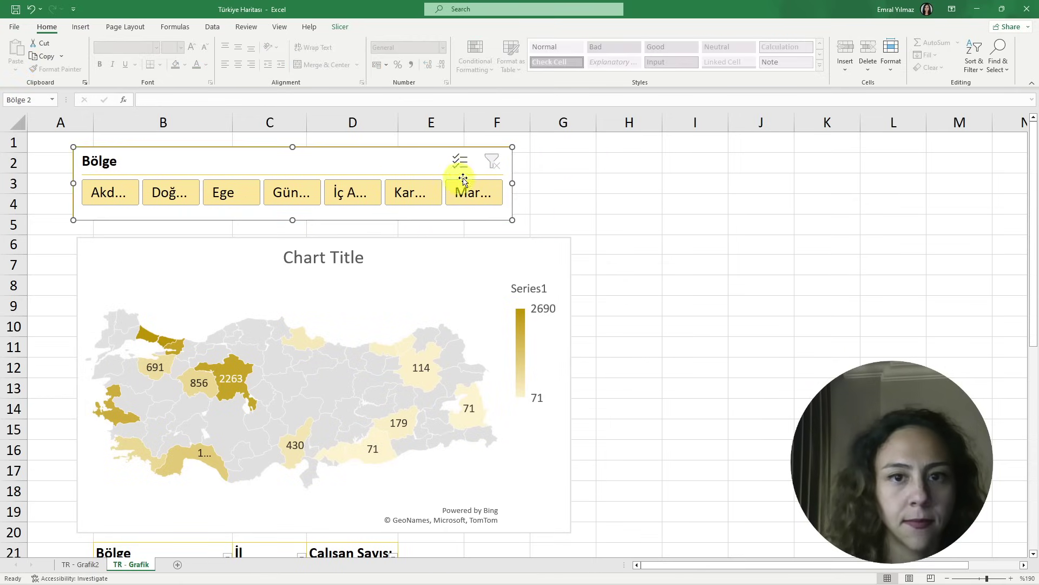
left_click_drag(512, 184, 571, 185)
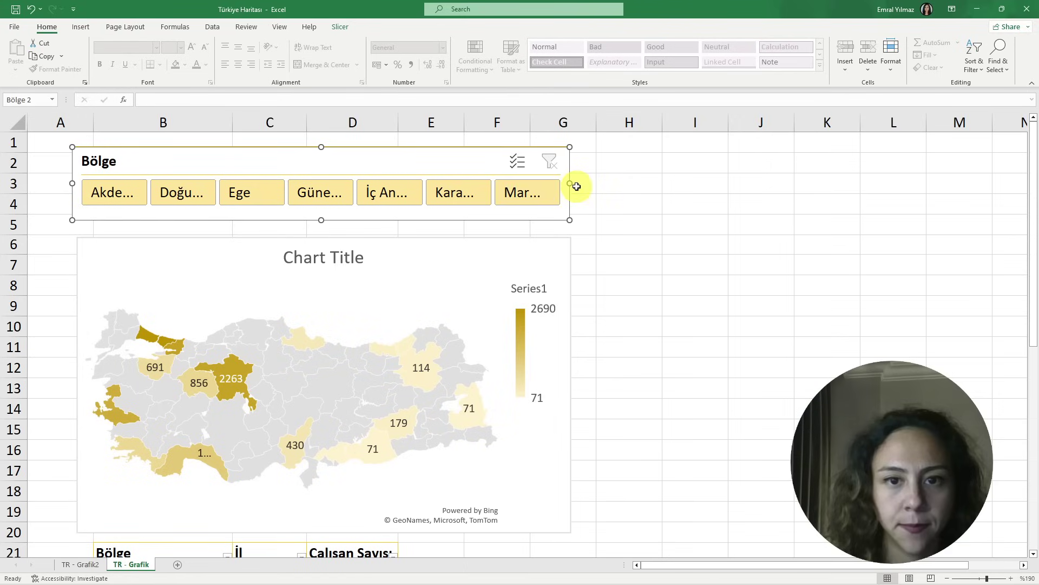
- Filter the map chart to the Akdeniz region with the slicer and inspect the values of its highlighted provinces
left_click(119, 196)
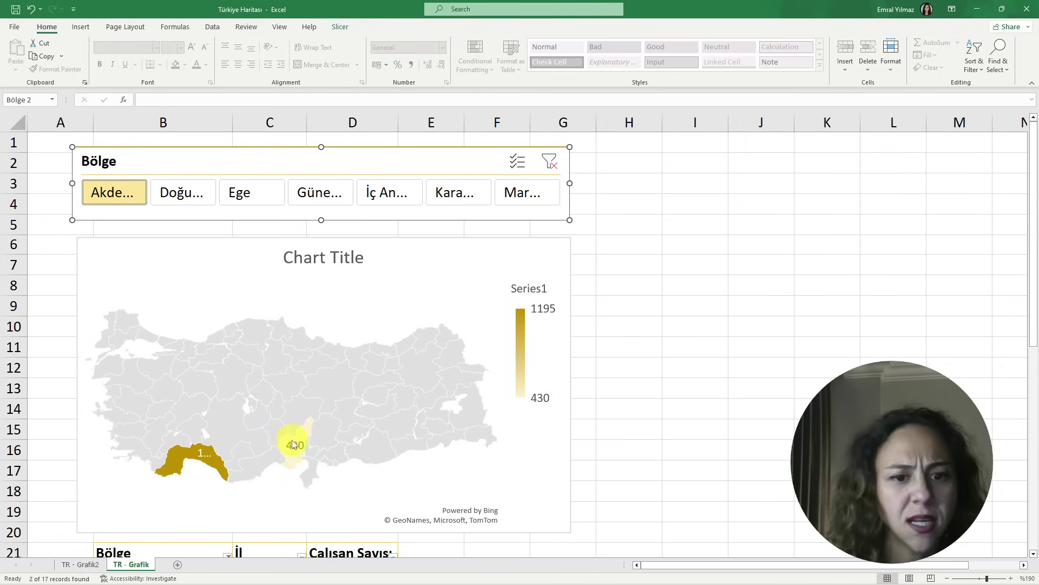
mouse_move(197, 461)
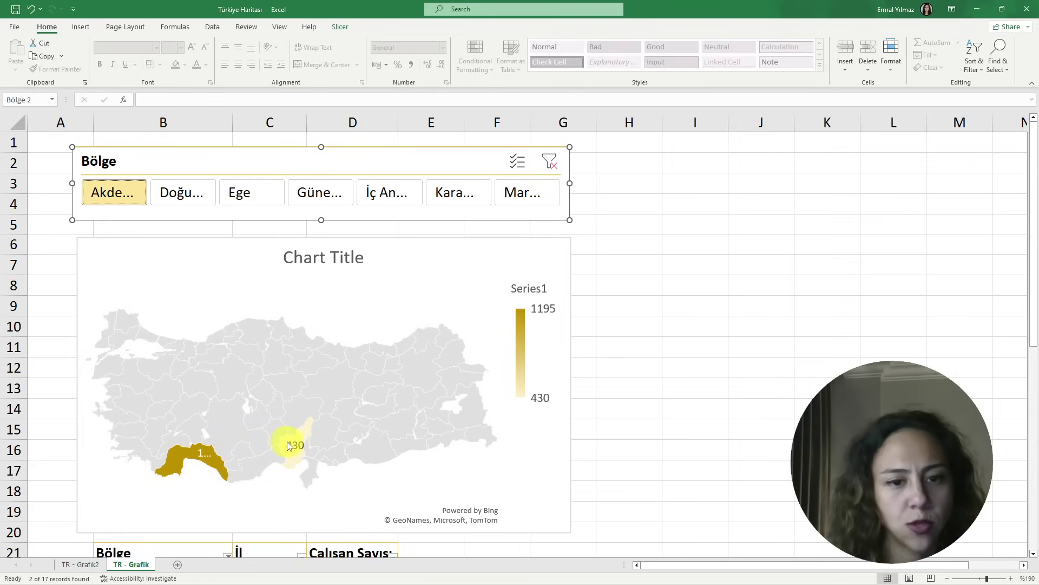
mouse_move(293, 447)
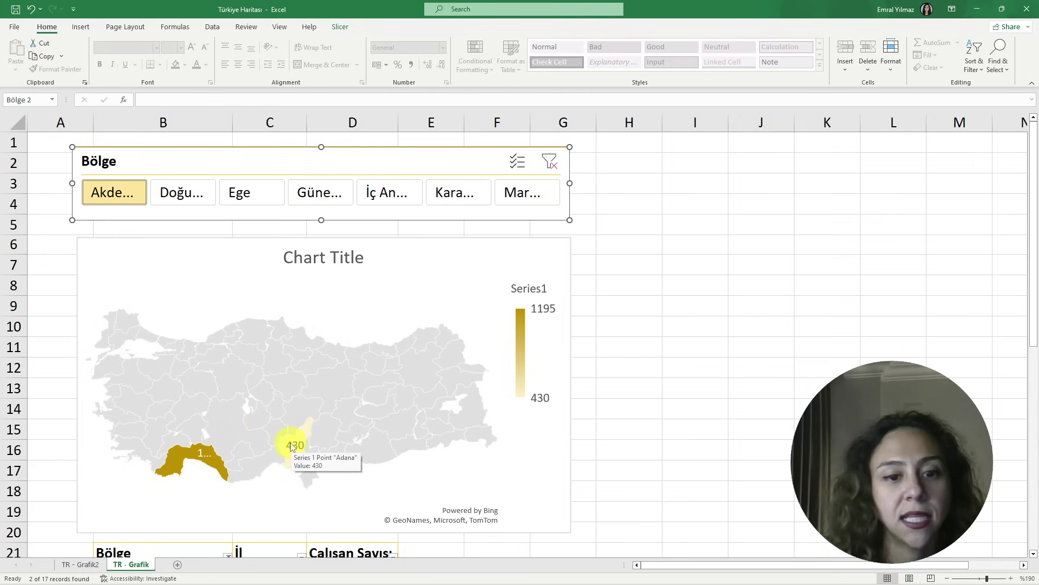
- Add the category name to the map chart's data labels and enlarge the chart to make room for them
left_click(544, 243)
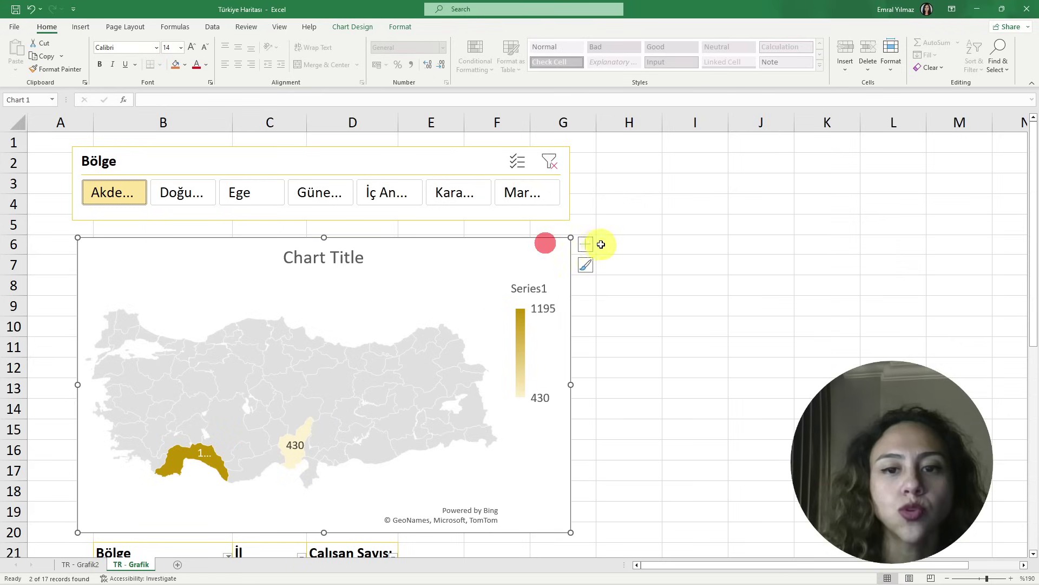
left_click(589, 247)
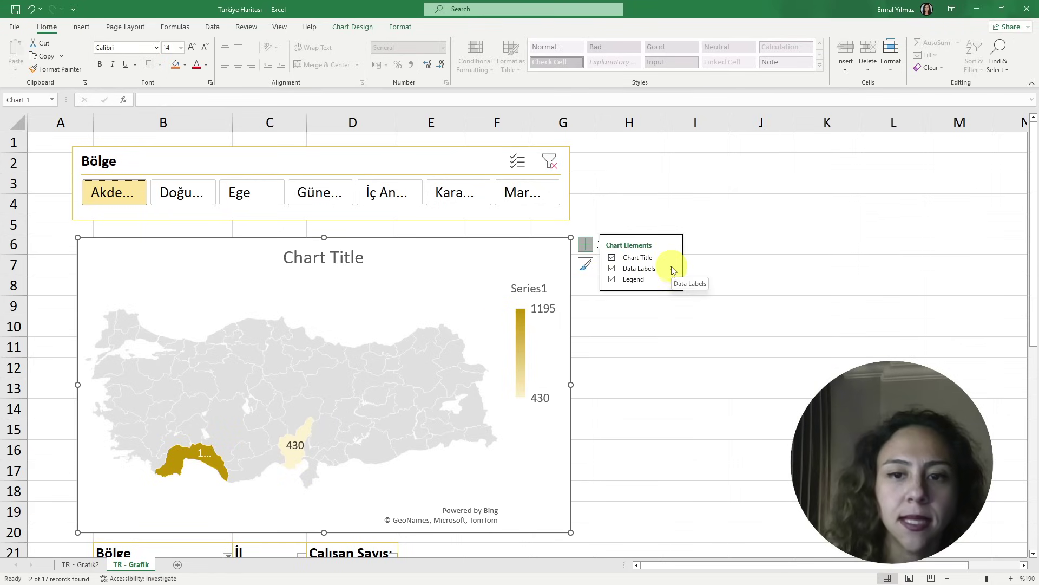
left_click(672, 268)
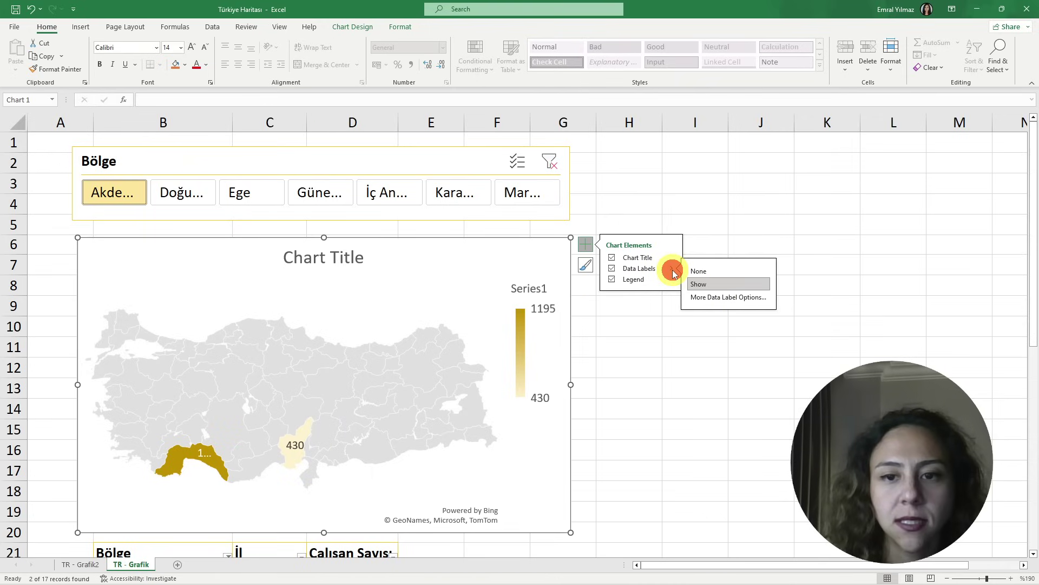
left_click(718, 303)
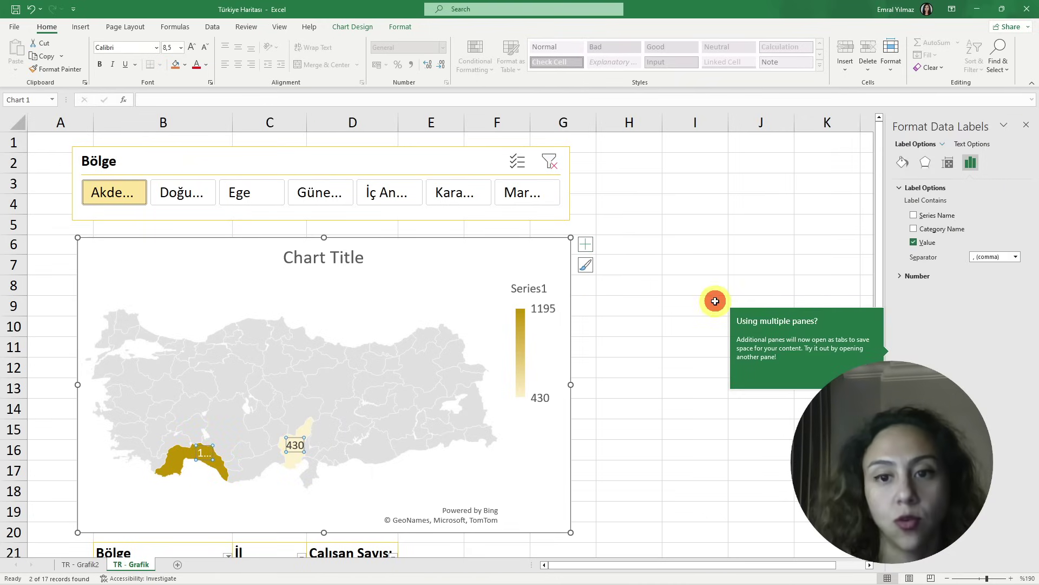
left_click(914, 230)
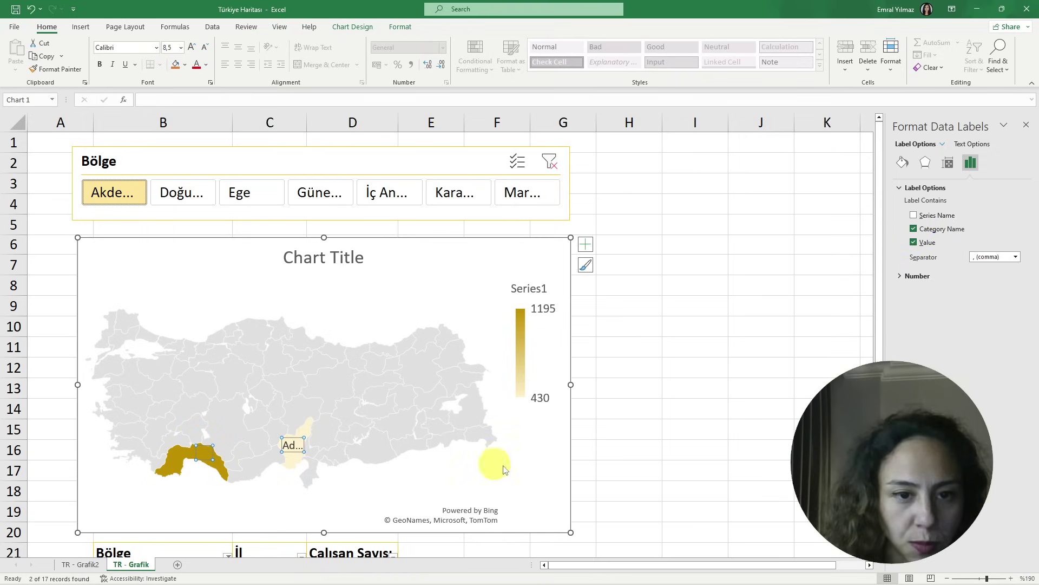
left_click_drag(572, 533, 748, 501)
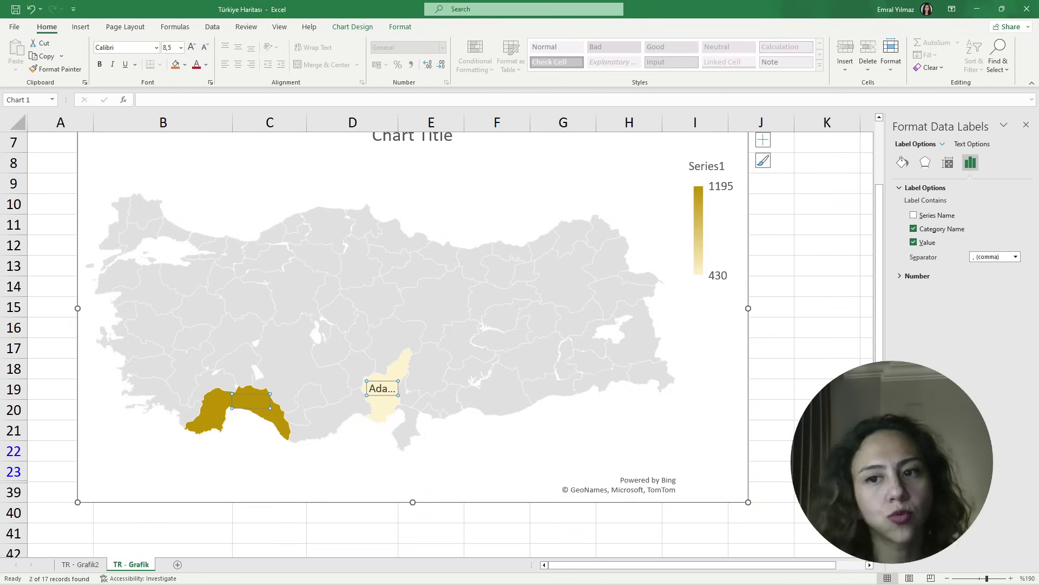
- Remove the category name from the data labels and shrink the map chart to end near the edge of column G above the table
left_click(914, 229)
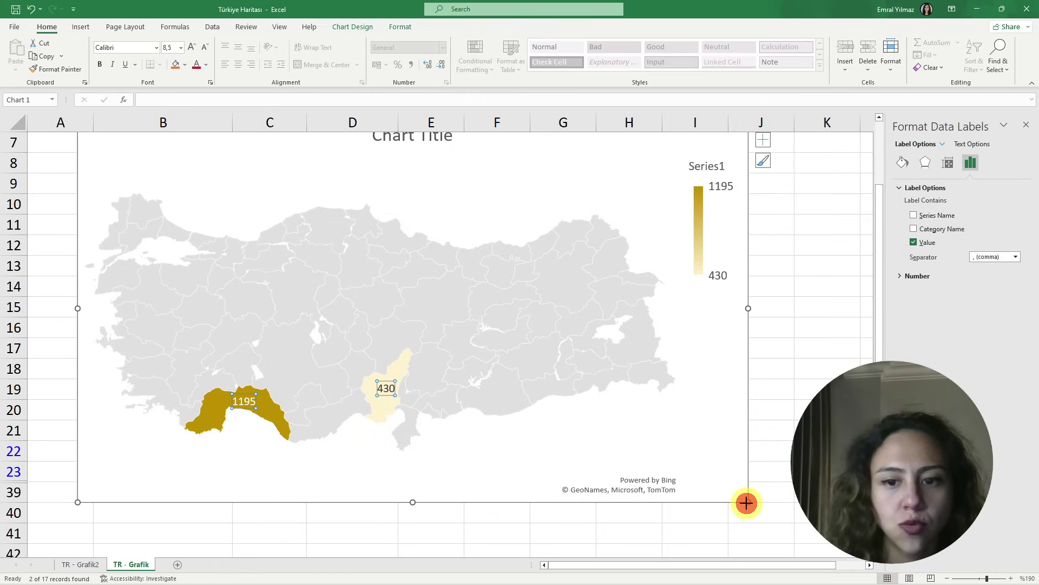
left_click_drag(746, 503, 596, 404)
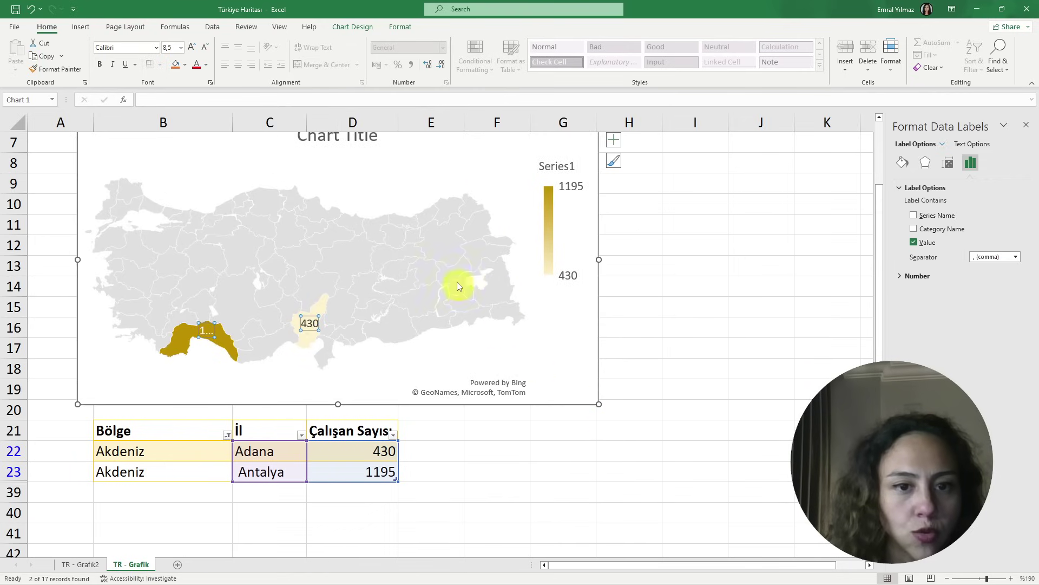
scroll(457, 282, "up", 2)
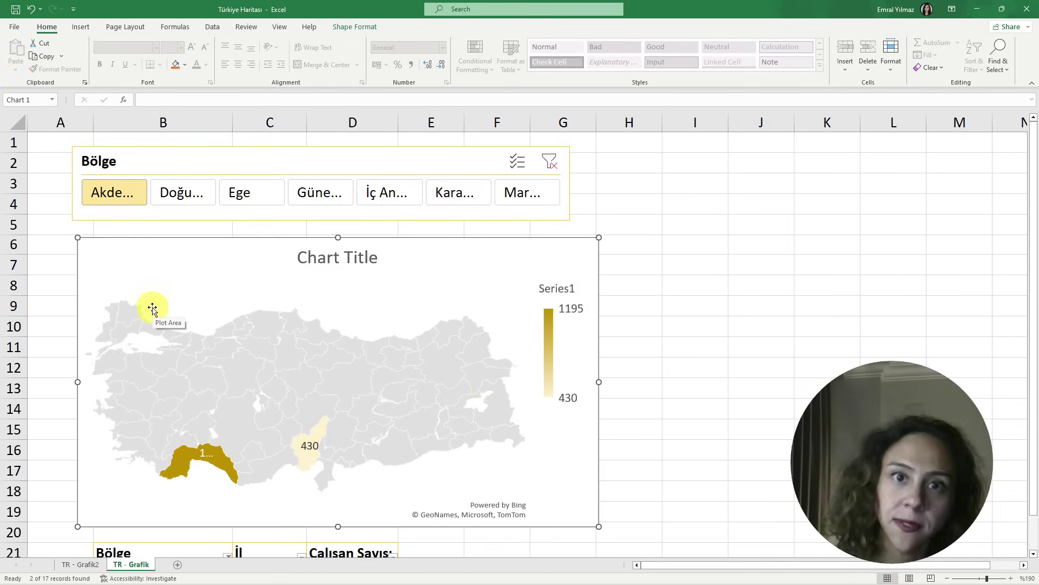
- Filter the map chart by Doğu Anadolu, Ege, Güneydoğu Anadolu and İç Anadolu one after another with the Bölge slicer
left_click(176, 189)
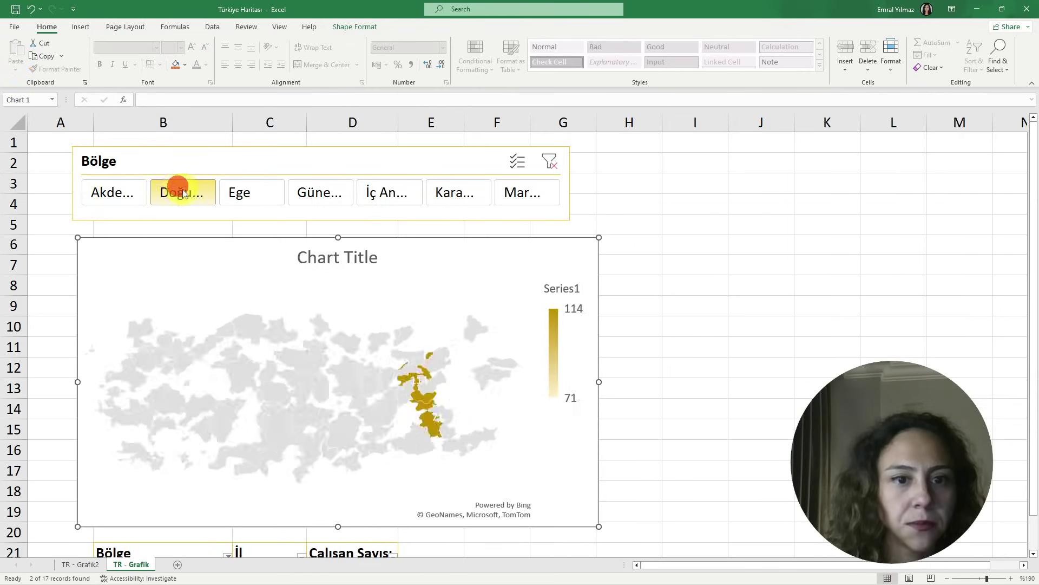
left_click(256, 189)
left_click(321, 192)
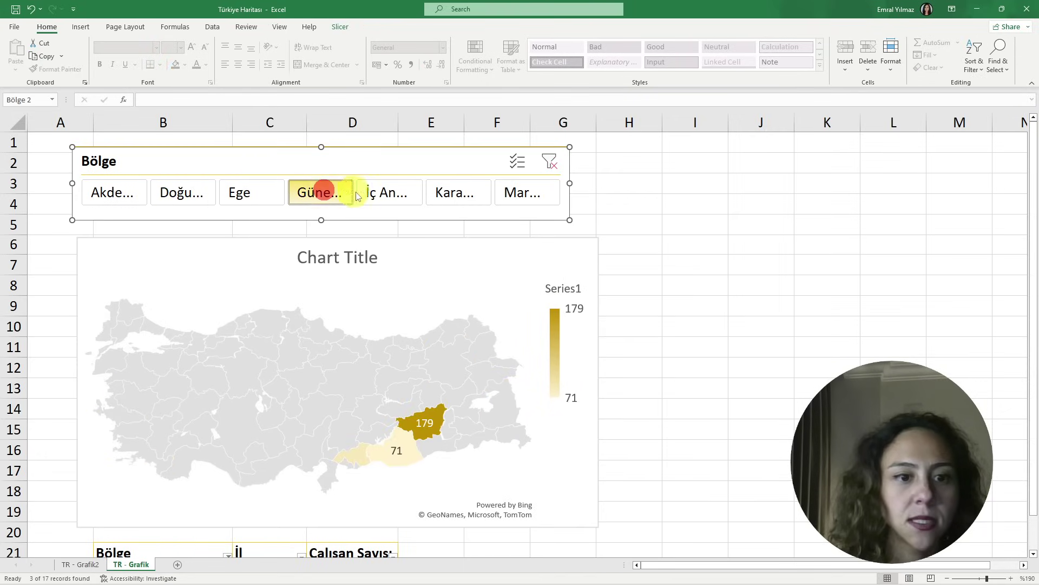
left_click(387, 196)
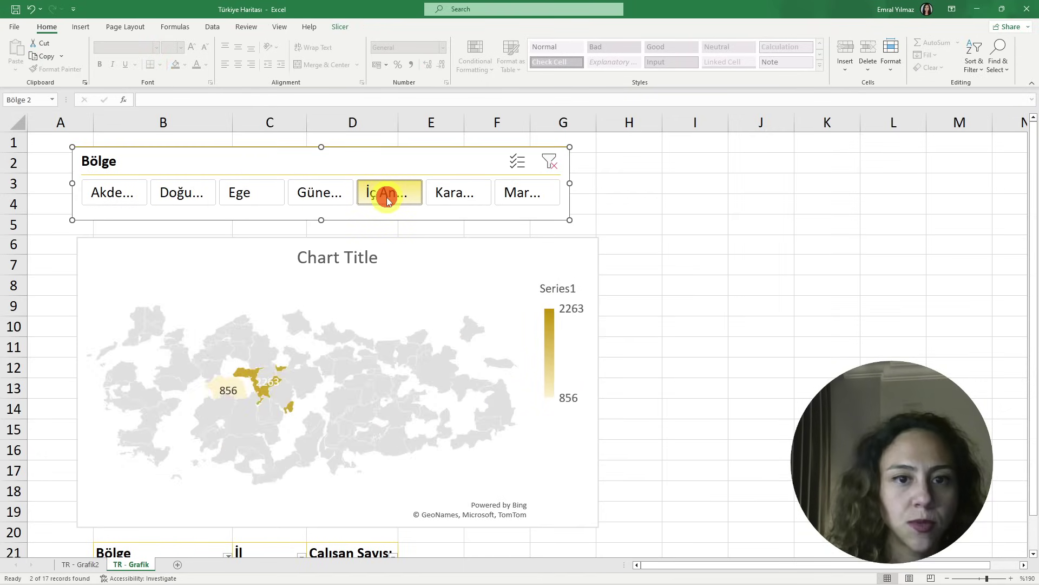
- Select Akdeniz together with Doğu Anadolu in the Bölge slicer, and extend the selection to all regions from Akdeniz to Marmara
left_click(130, 198)
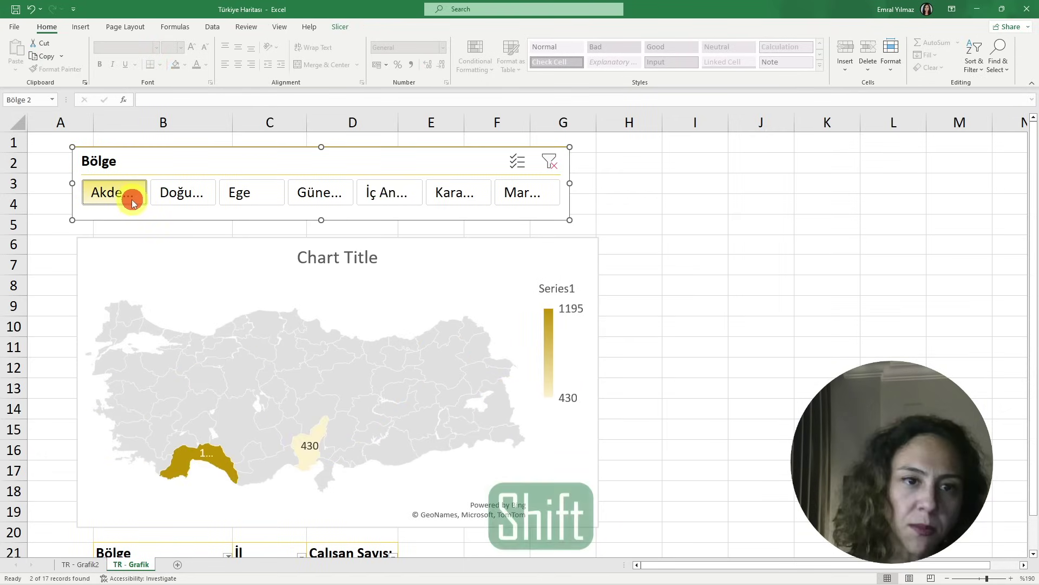
left_click(181, 195, "shift")
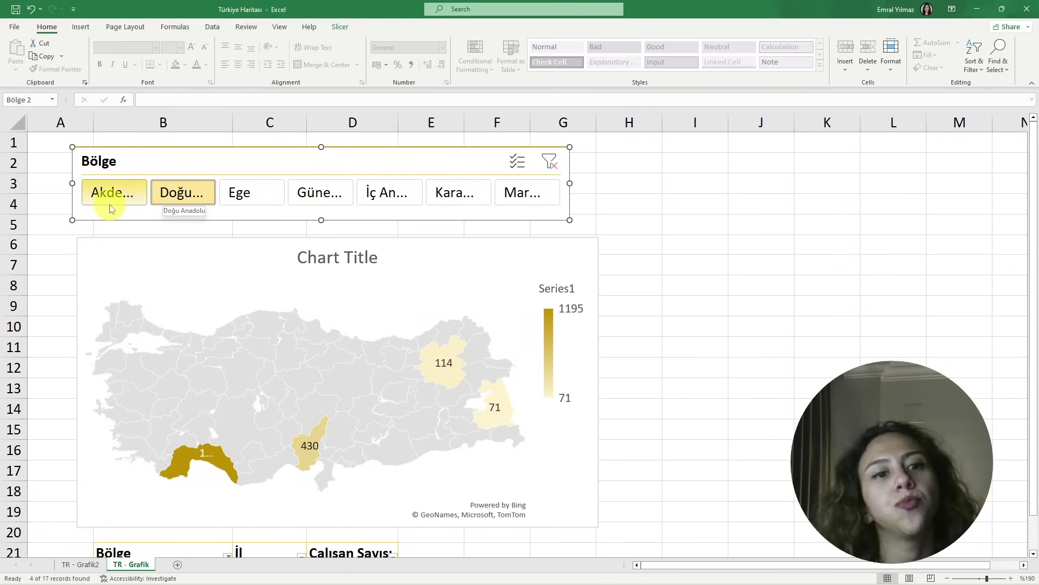
left_click(120, 192)
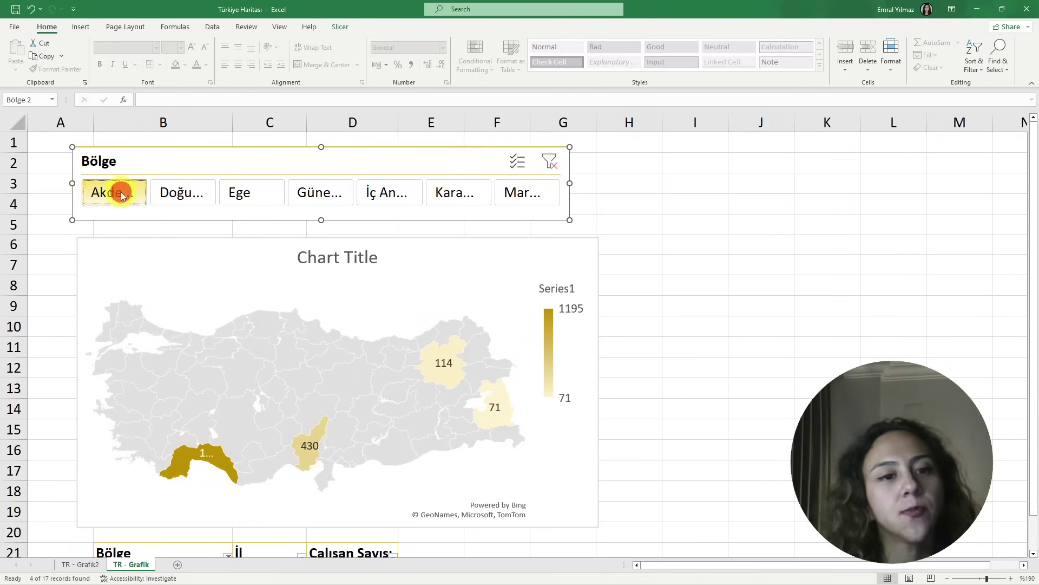
left_click(534, 198, "shift")
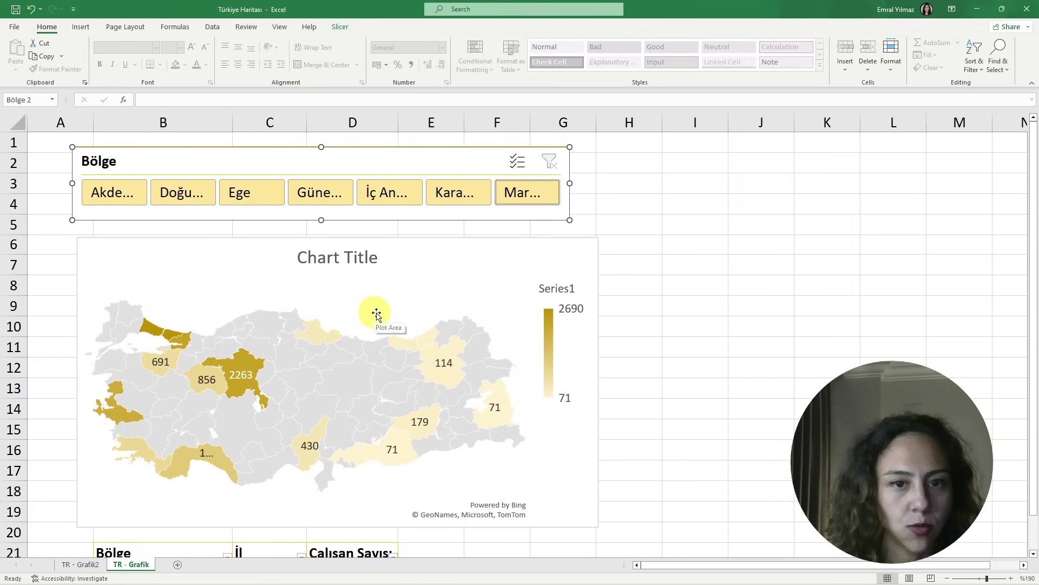
left_click(622, 271)
- Insert a slicer for the İl column of the employee table
scroll(536, 290, "down", 2)
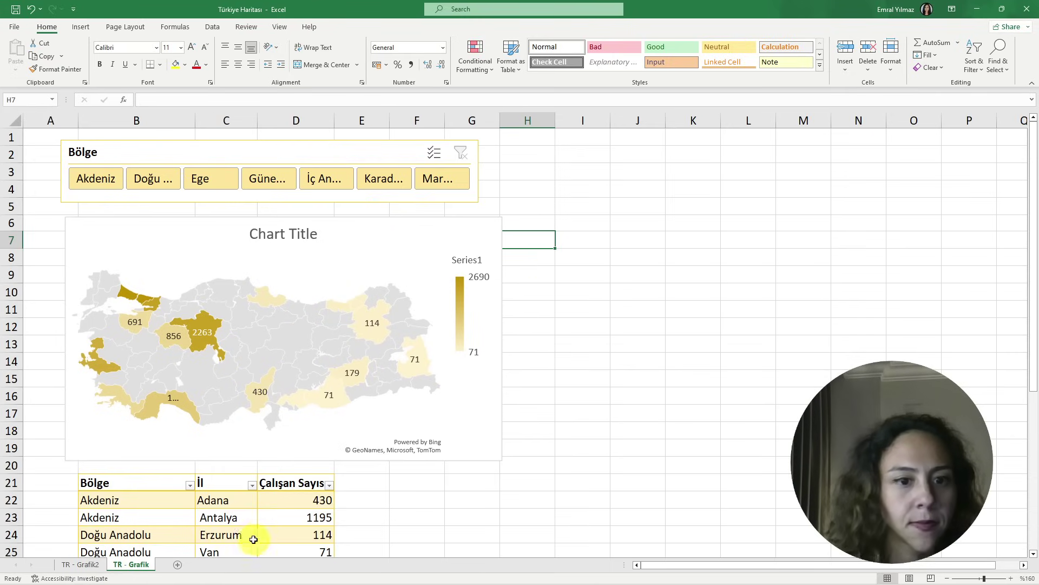
left_click(231, 521)
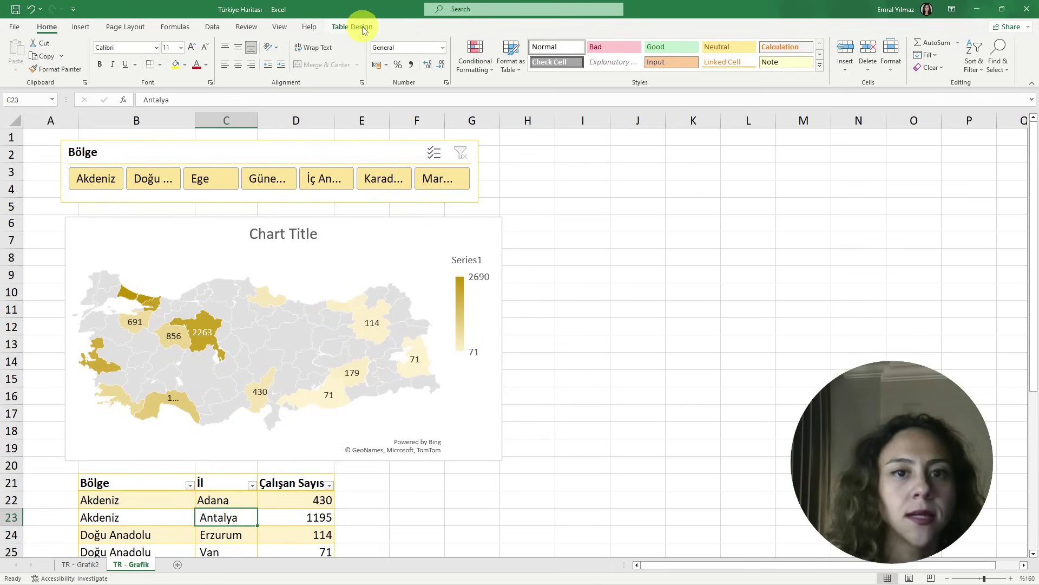
left_click(360, 27)
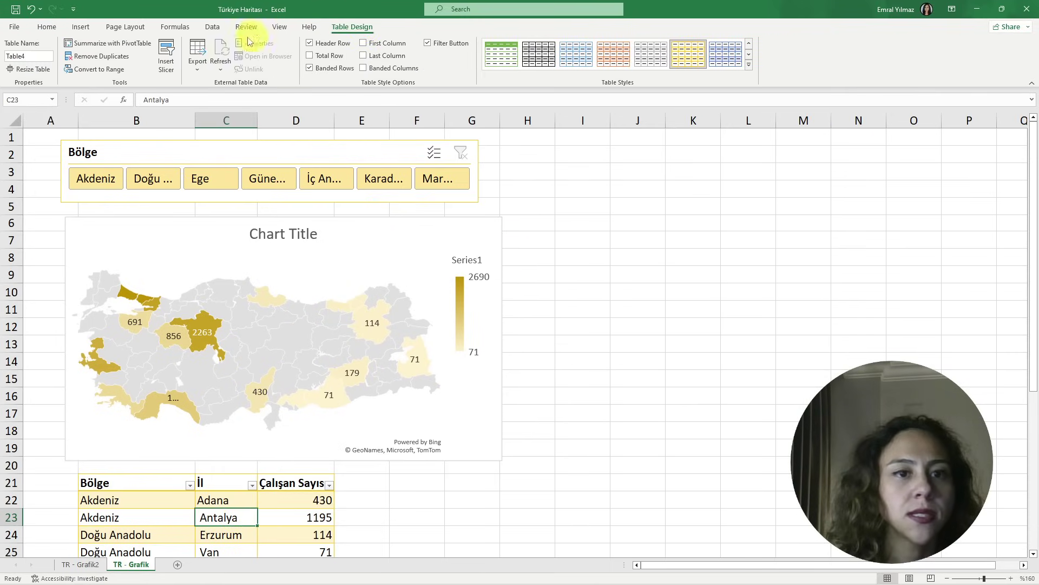
left_click(166, 54)
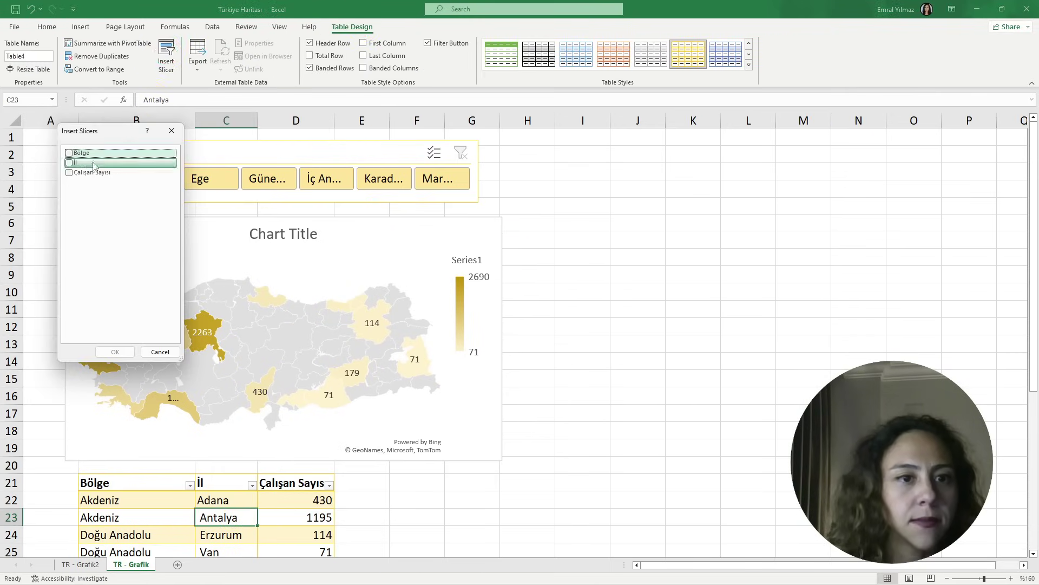
left_click(70, 163)
left_click(108, 351)
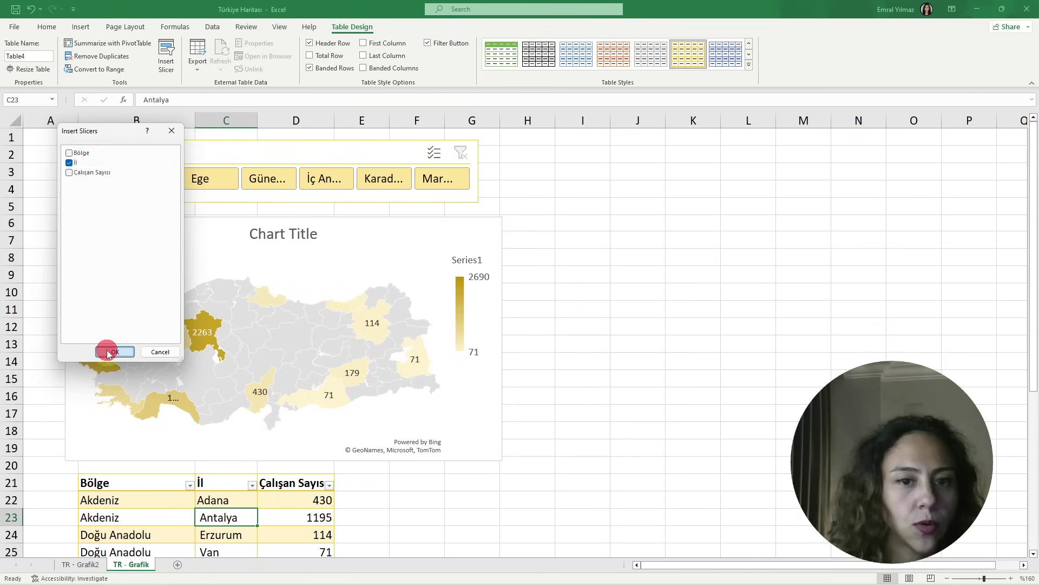
- Place the İl slicer beside the map chart and apply the light yellow slicer style to it
left_click_drag(525, 241, 578, 227)
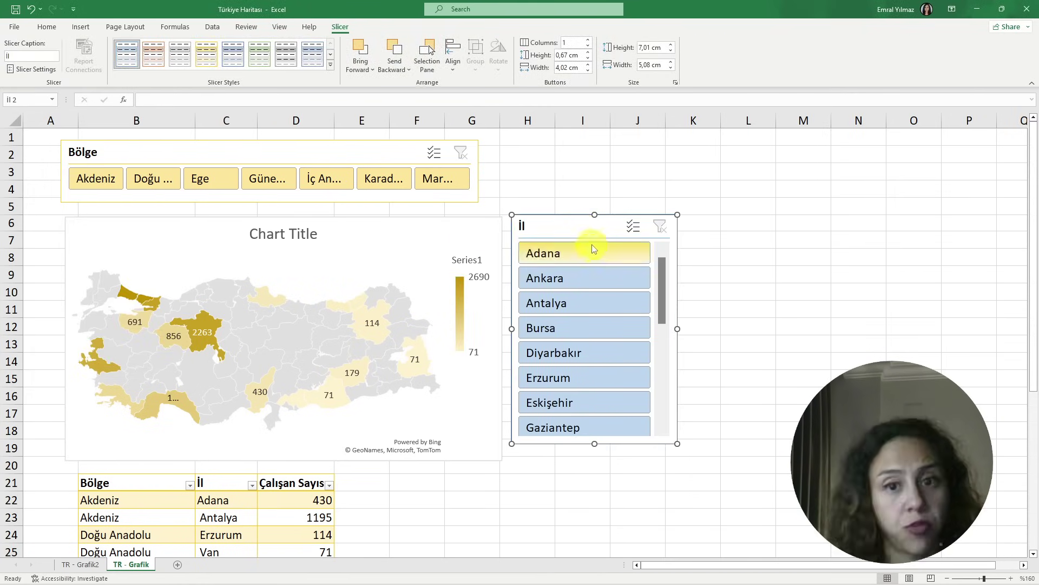
left_click(204, 54)
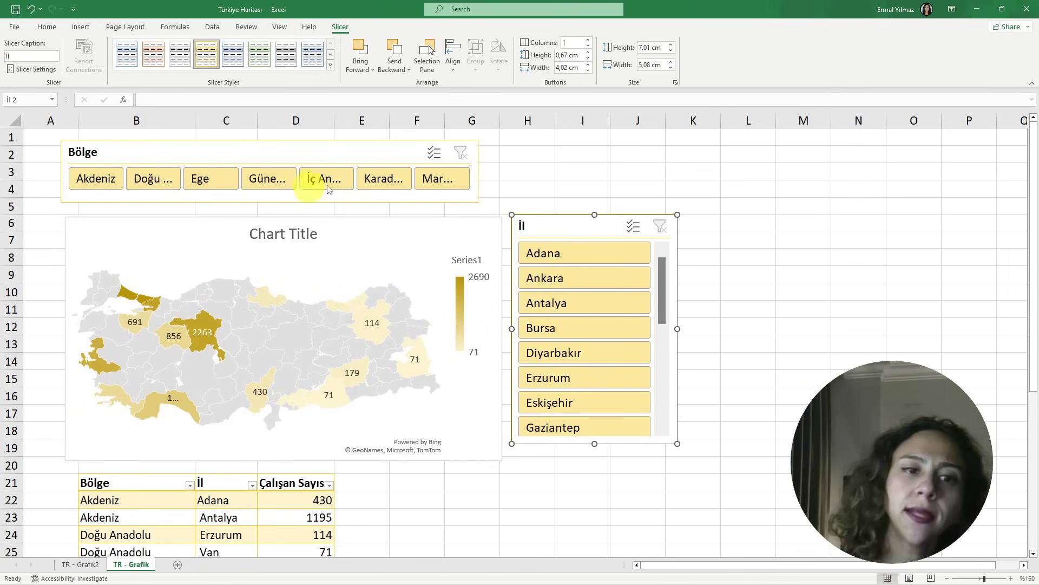
- Filter the map chart and table to the provinces Antalya, Bursa and Diyarbakır with the İl slicer
left_click(621, 307)
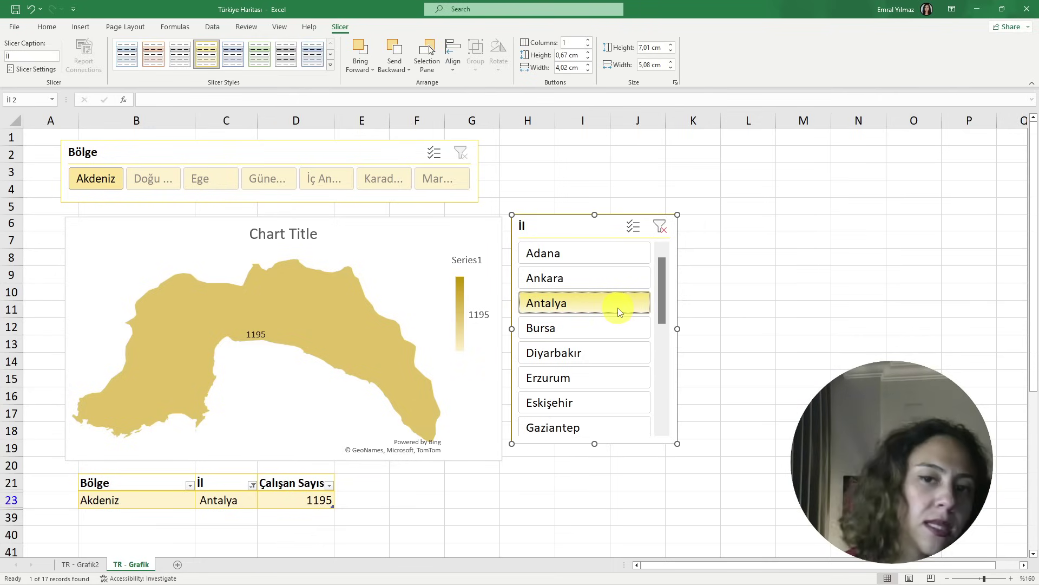
left_click(626, 324, "ctrl")
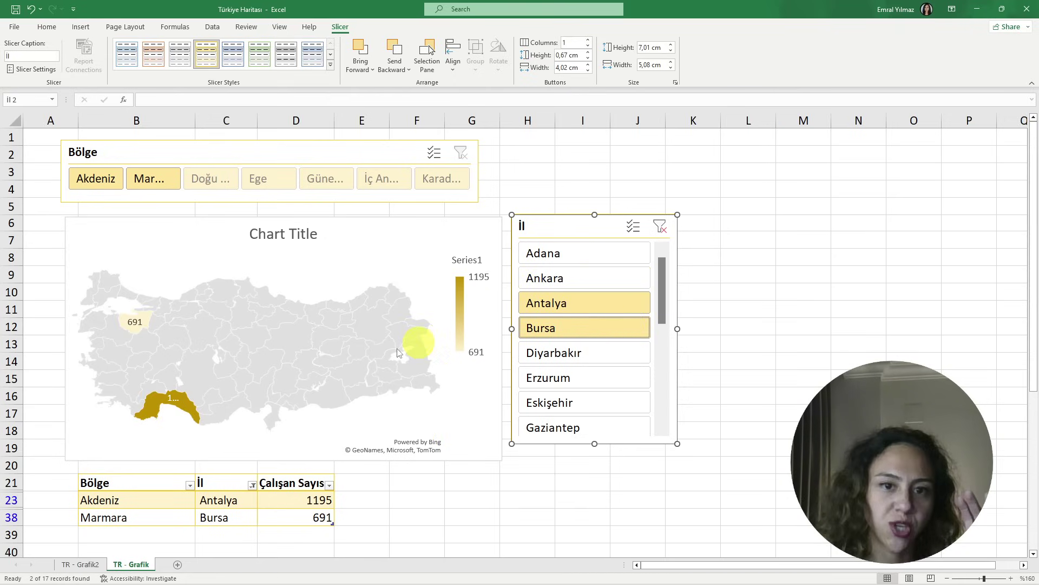
mouse_move(145, 402)
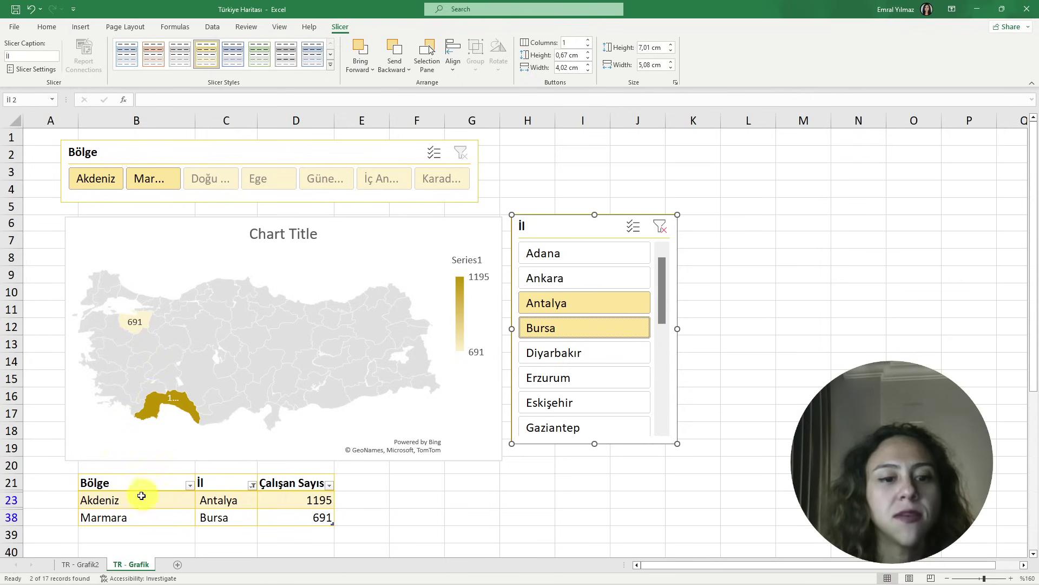
left_click(582, 353, "ctrl")
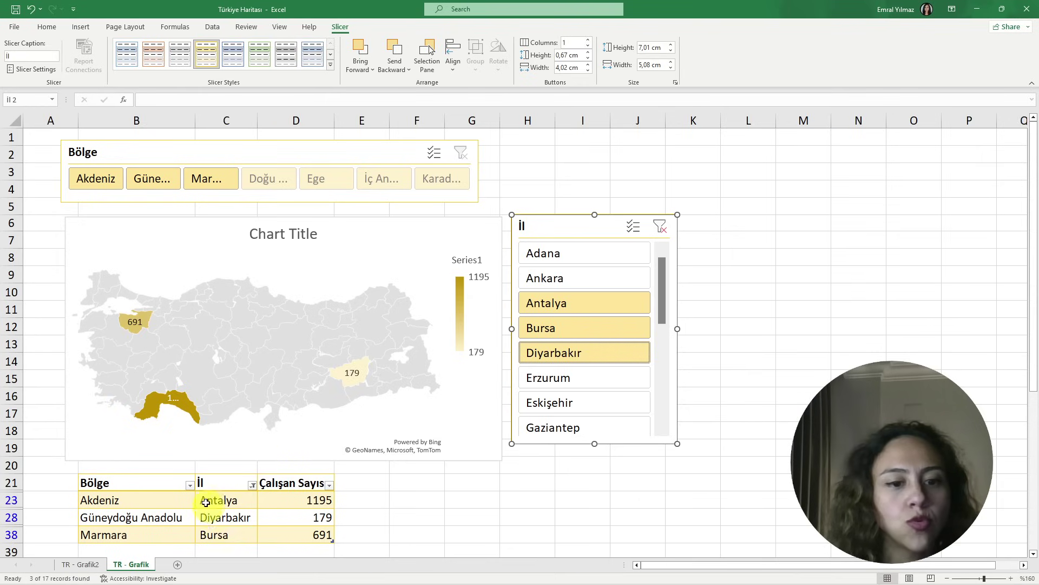